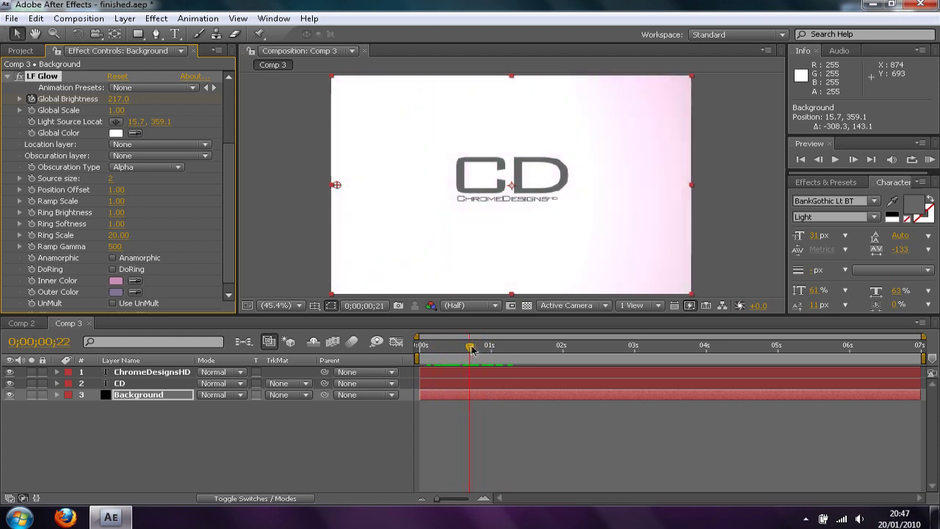
Deselect the Background layer and select the CD text layer instead.
left_click(712, 255)
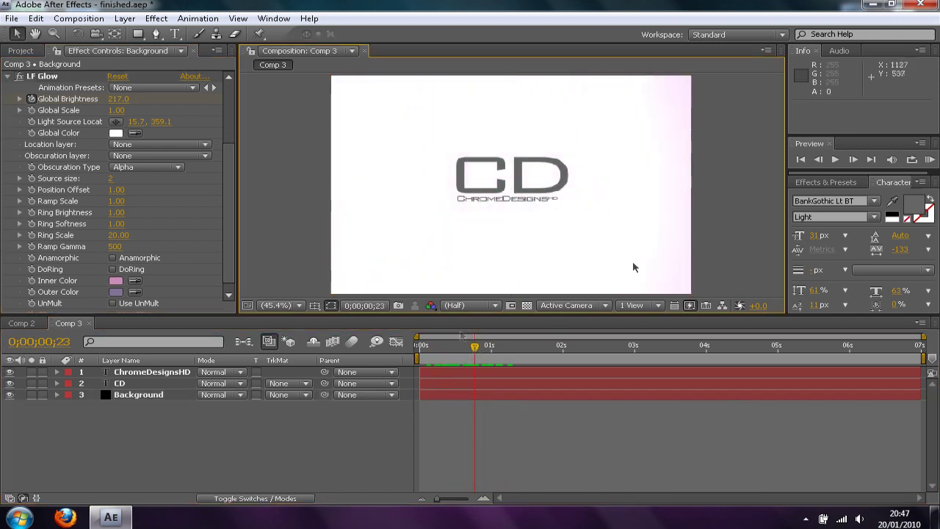
left_click(157, 384)
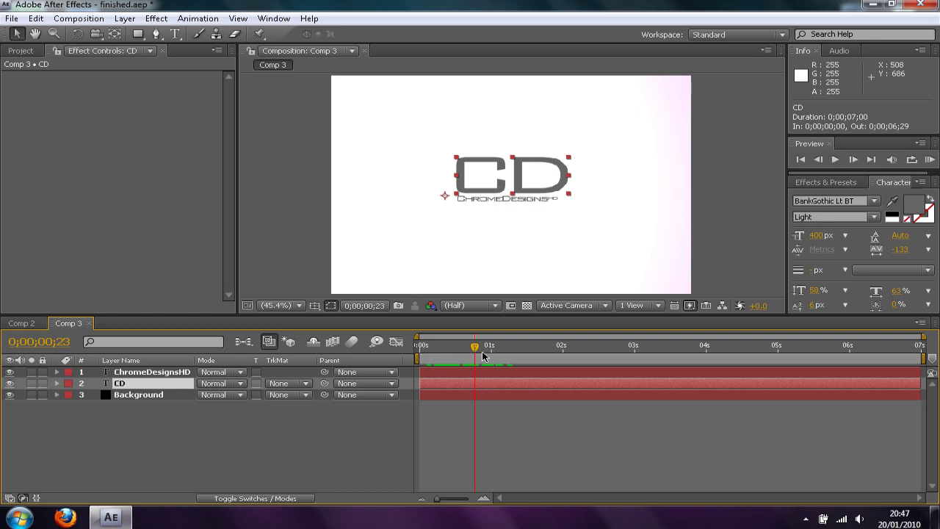
Set the CD layer's Opacity to 0% at 0;00;00;00, then scrub ahead to frame 17.
key("t")
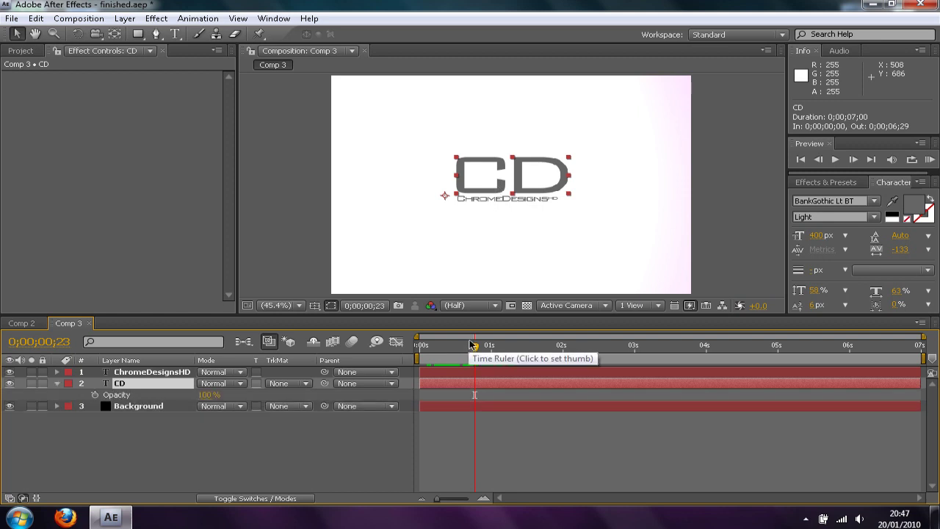
left_click_drag(470, 345, 419, 346)
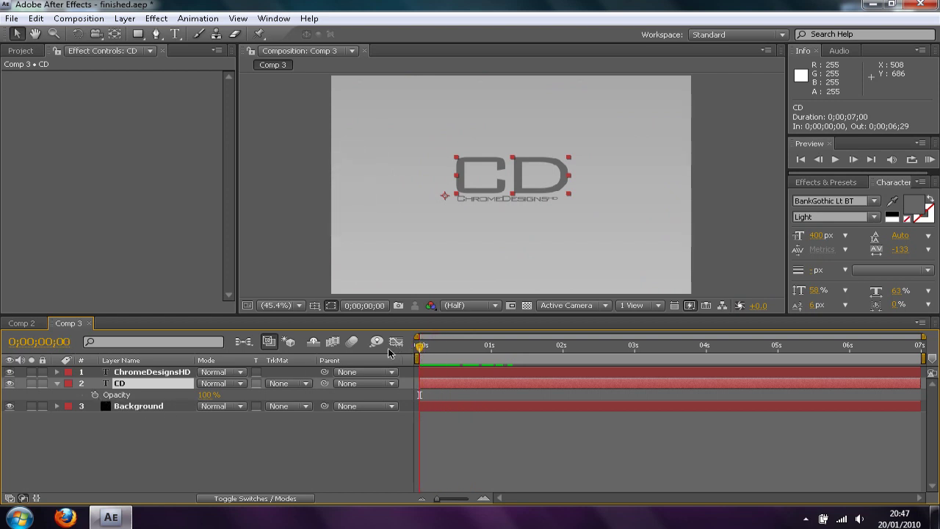
left_click(200, 396)
type("0")
key("Return")
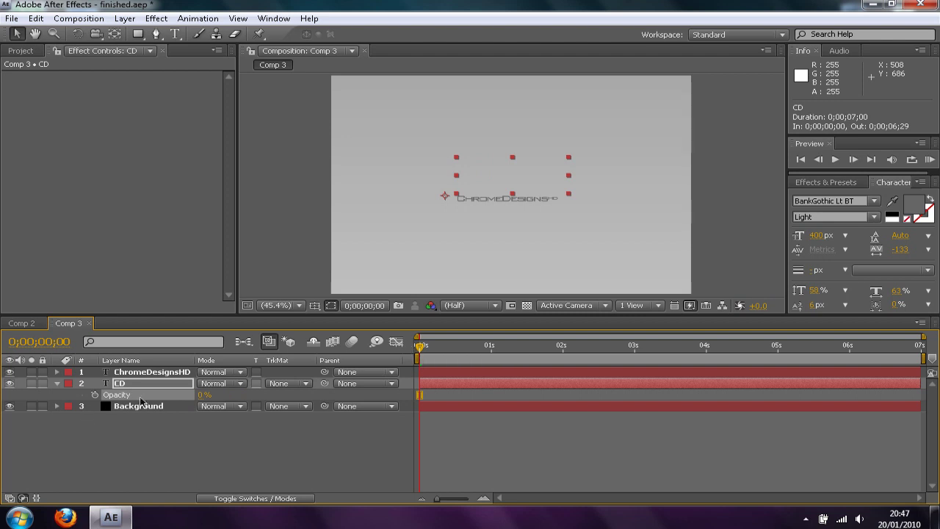
left_click_drag(420, 346, 463, 348)
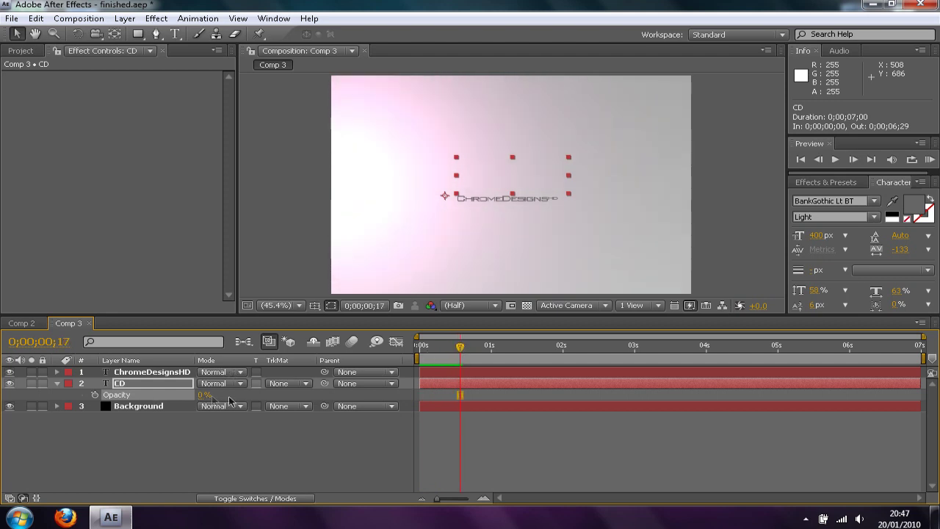
Expand the CD layer's Transform and add an Opacity keyframe at 0% at frame 17.
left_click(122, 385)
left_click(58, 384)
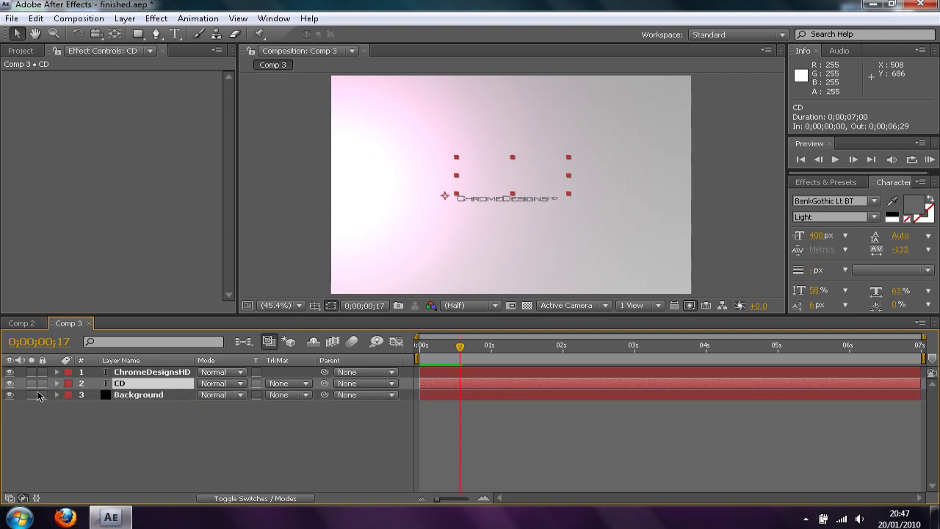
left_click(57, 385)
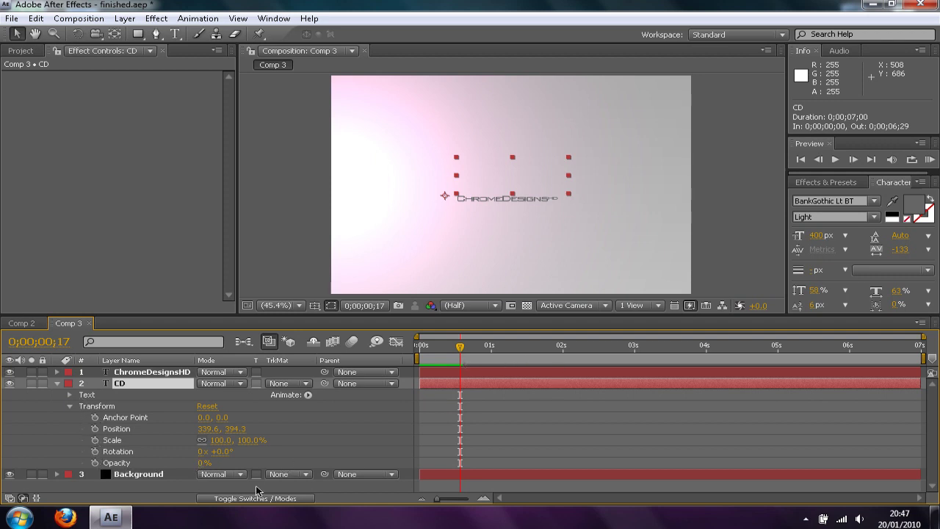
left_click(96, 464)
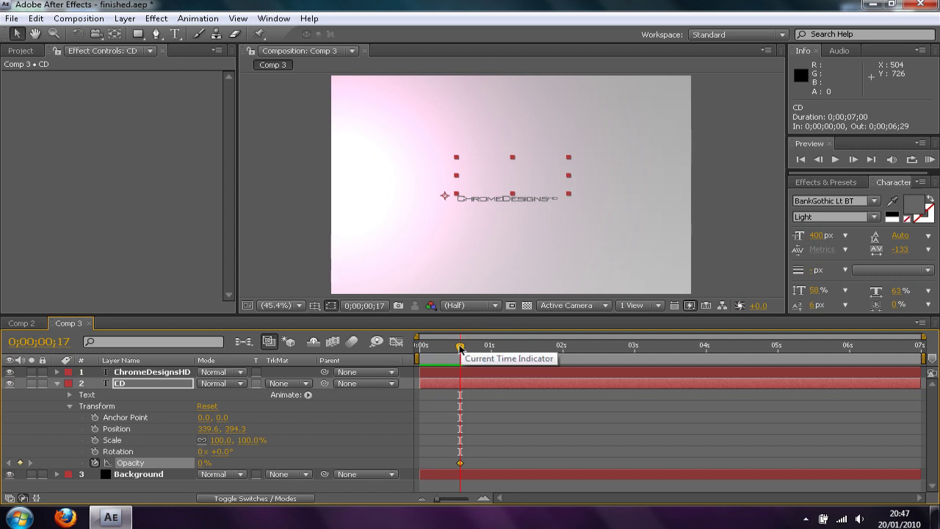
Key the CD Opacity to 100% at 0;00;00;21 and preview the fade-in.
left_click_drag(461, 348, 469, 348)
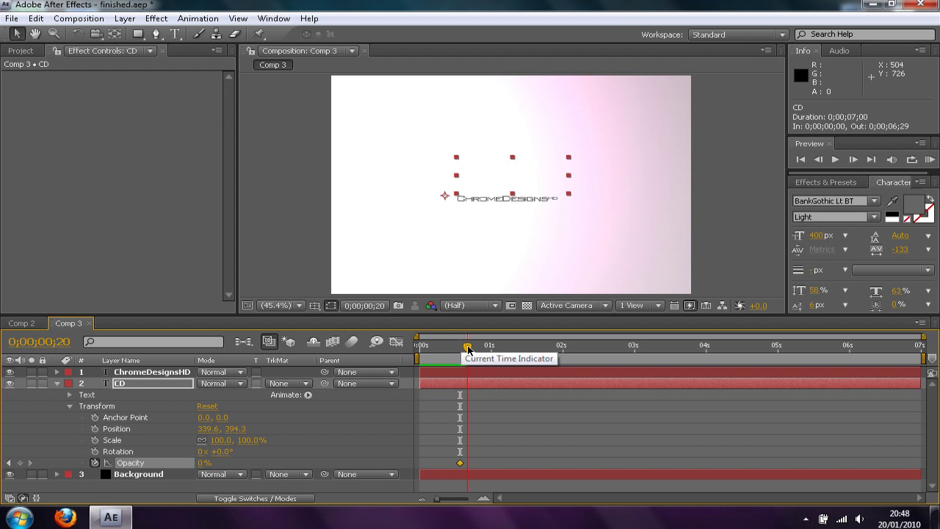
left_click_drag(468, 349, 470, 350)
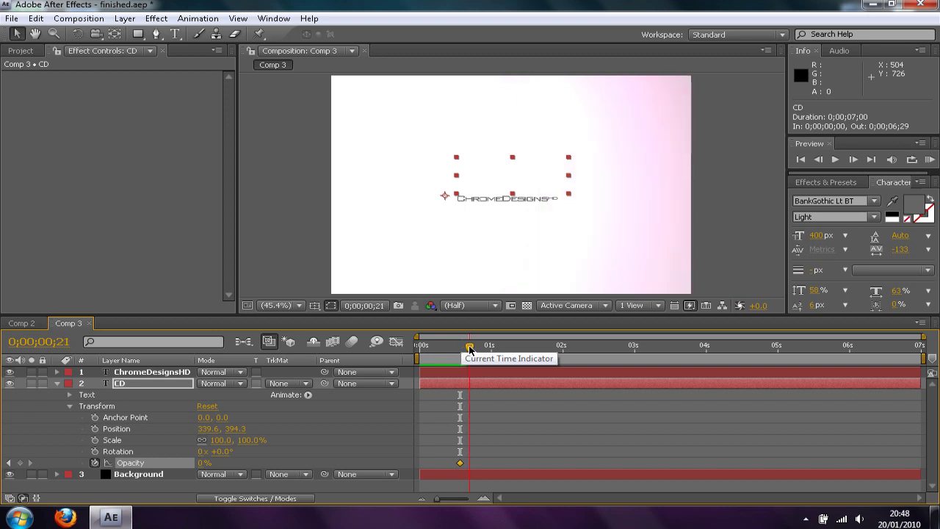
left_click(203, 463)
type("10")
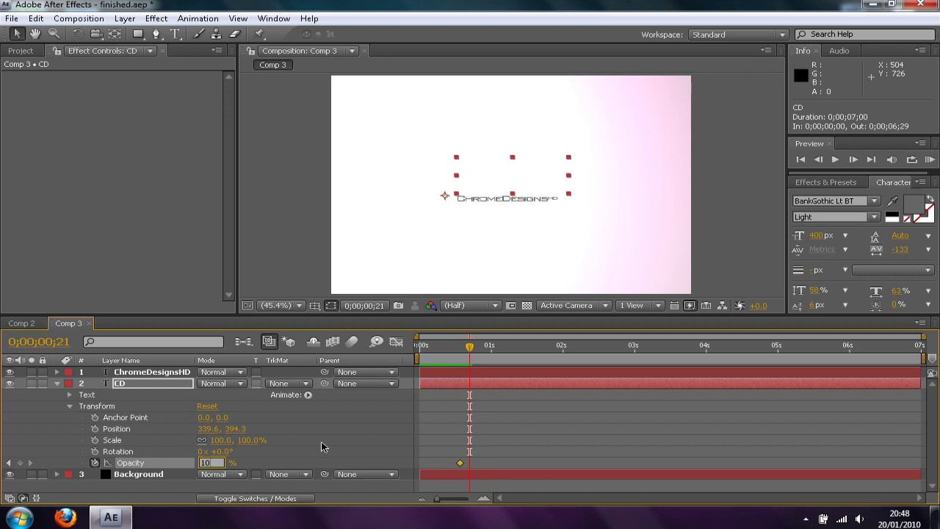
key("Return")
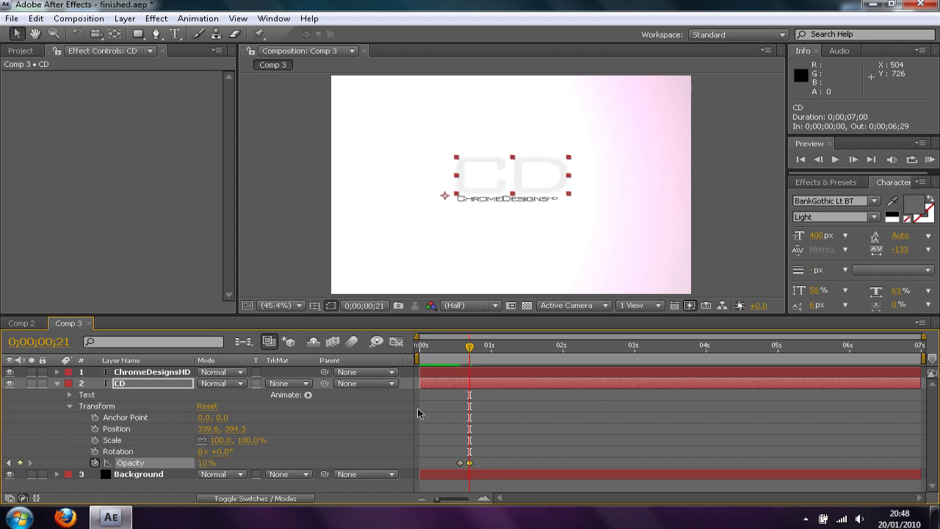
left_click(205, 464)
key("Return")
mouse_move(470, 349)
left_mouse_down()
mouse_move(451, 348)
mouse_move(474, 348)
left_mouse_up()
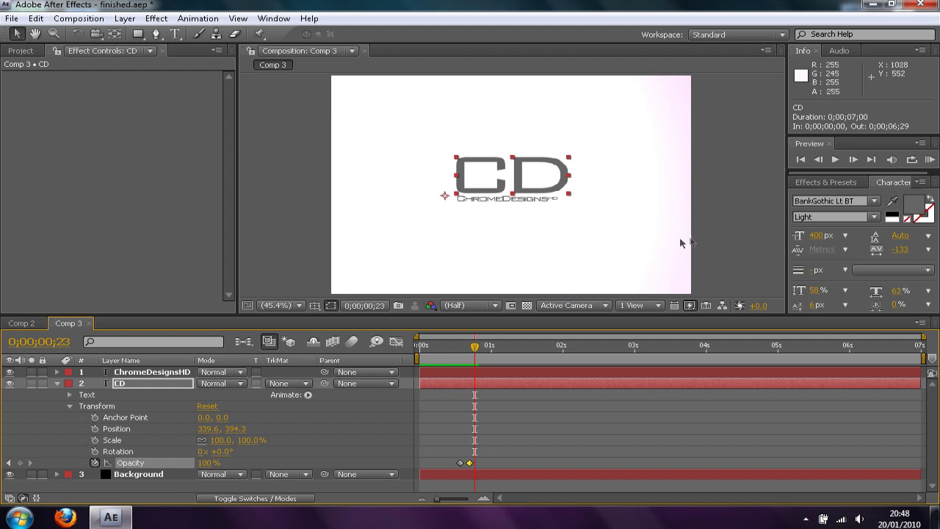
left_click(653, 229)
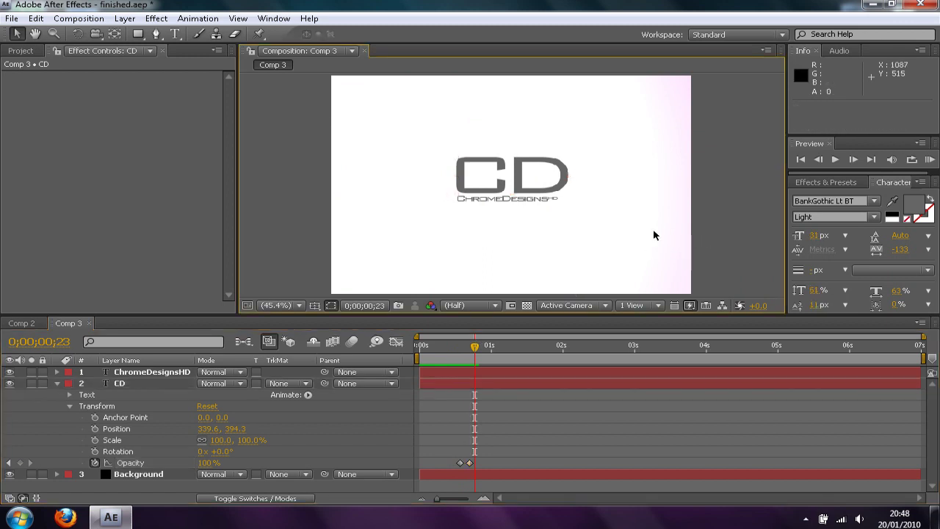
Collapse the CD layer, select ChromeDesignsHD, and preview the animation from the start.
left_click(56, 384)
left_click_drag(476, 357, 449, 354)
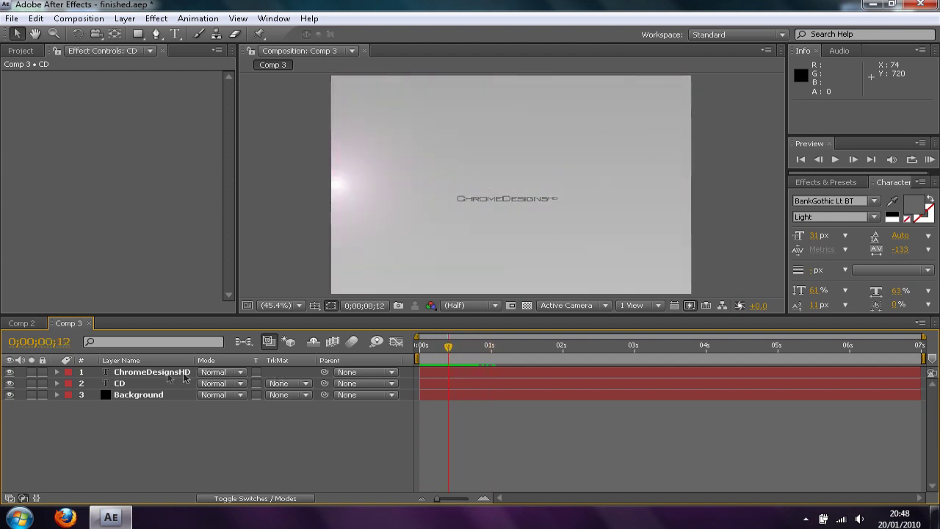
left_click(153, 372)
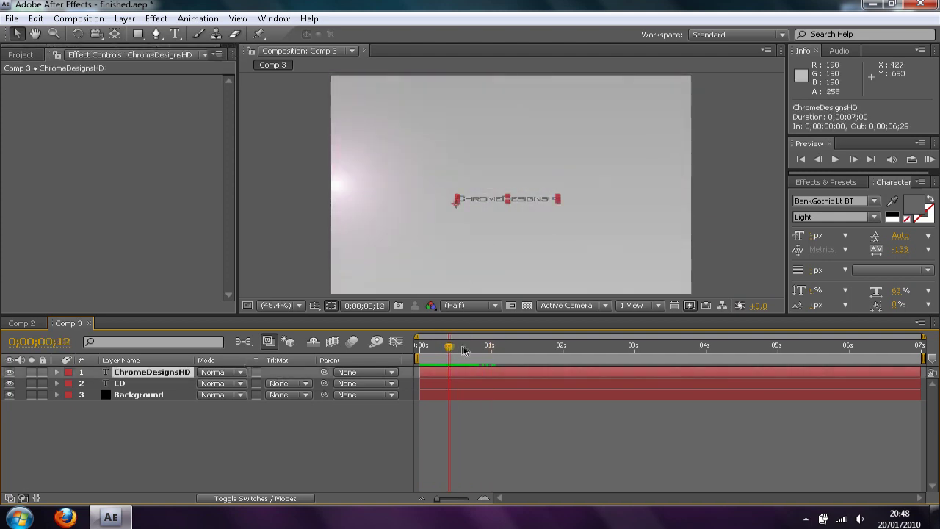
left_click_drag(463, 350, 416, 350)
key("space")
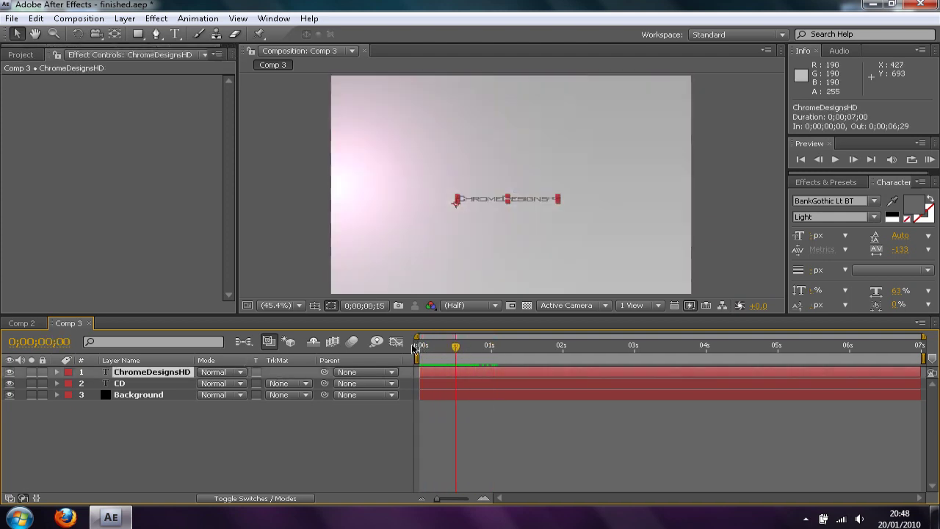
left_click(416, 350)
Drag the Animate In 'Slow Fade On' text preset from Effects & Presets onto ChromeDesignsHD.
left_click(824, 182)
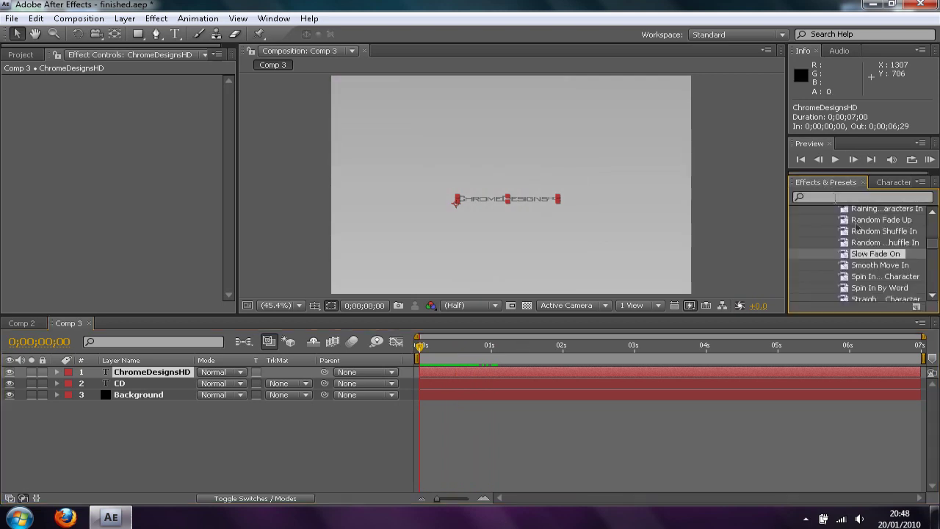
left_click_drag(932, 243, 932, 209)
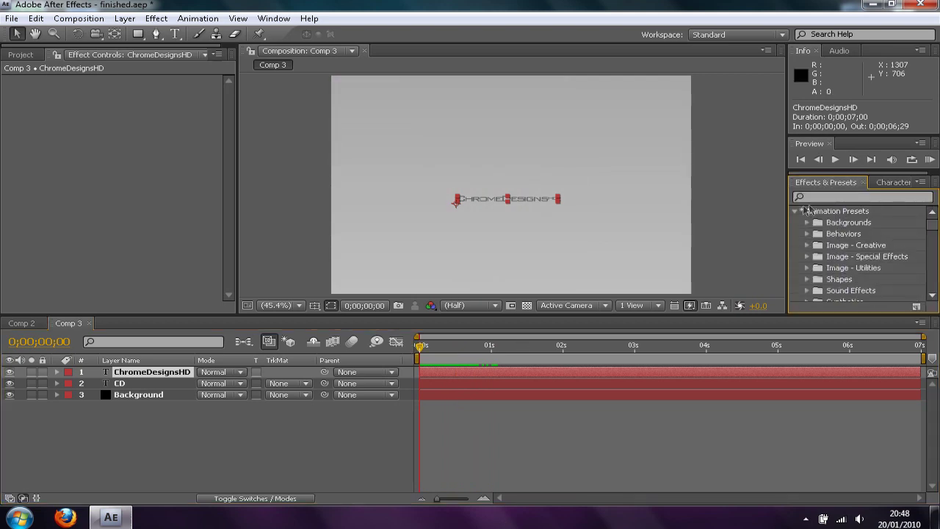
left_click(799, 212)
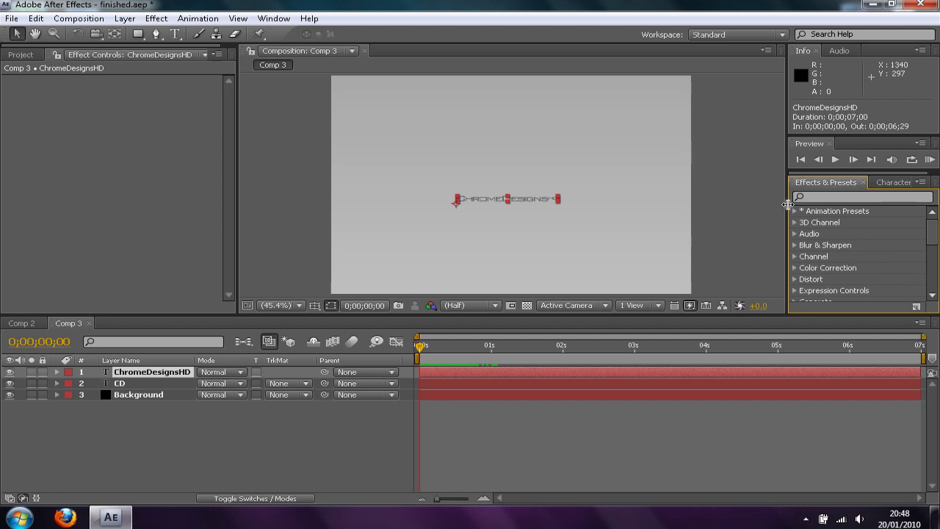
left_click(794, 213)
scroll(811, 235, "down", 1)
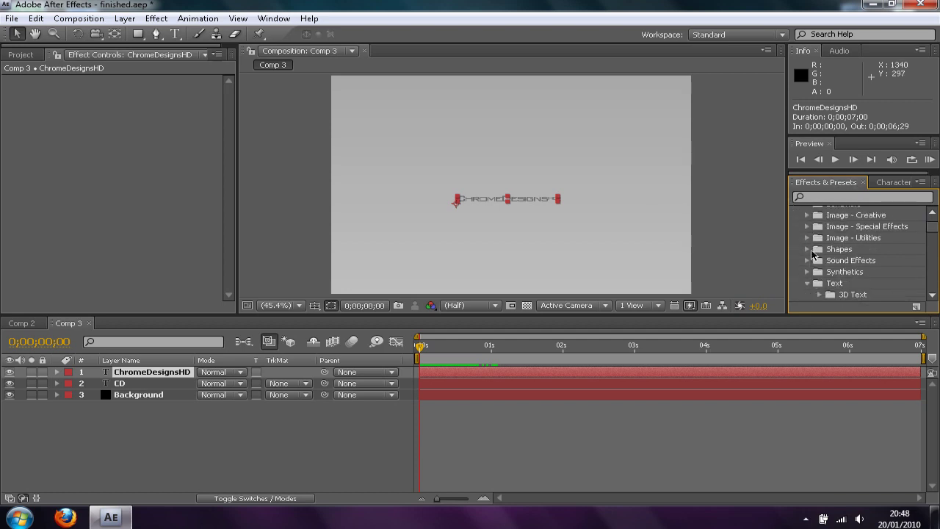
scroll(850, 271, "down", 4)
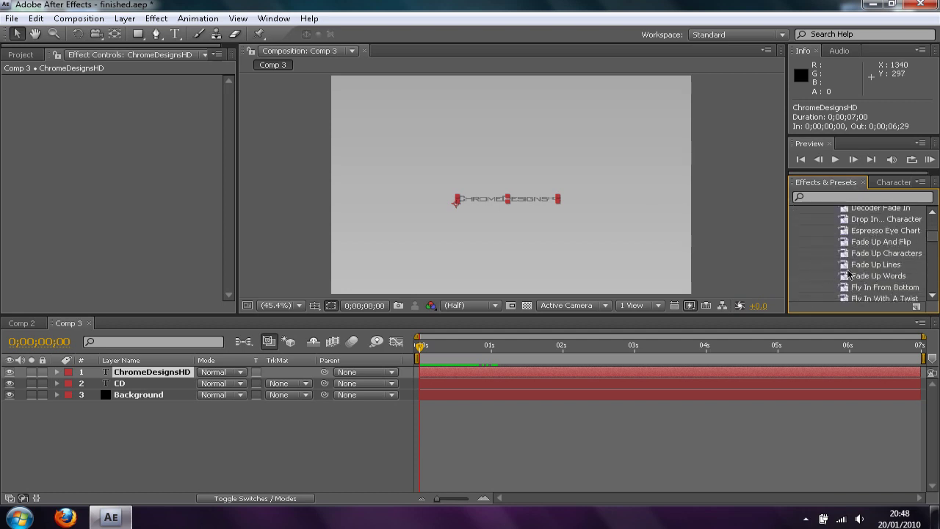
scroll(850, 272, "up", 2)
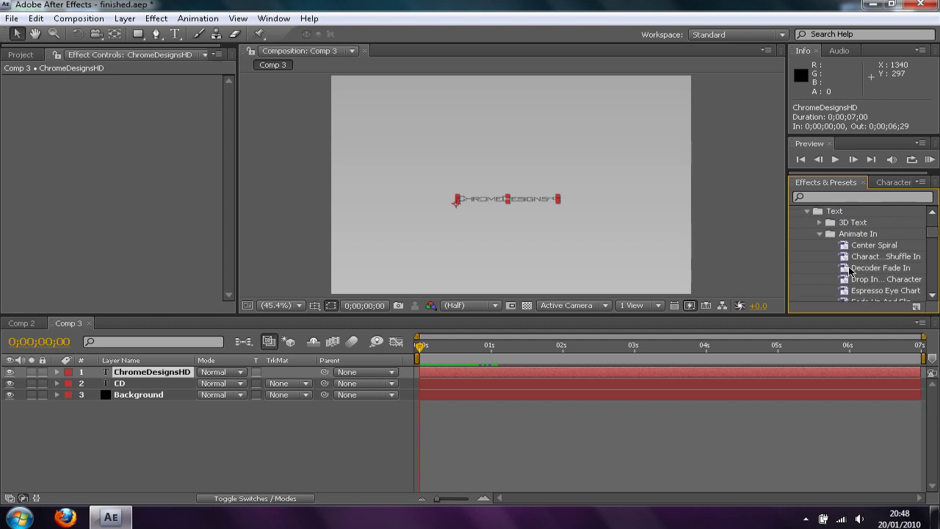
left_click(820, 234)
left_click(820, 234)
scroll(822, 239, "down", 3)
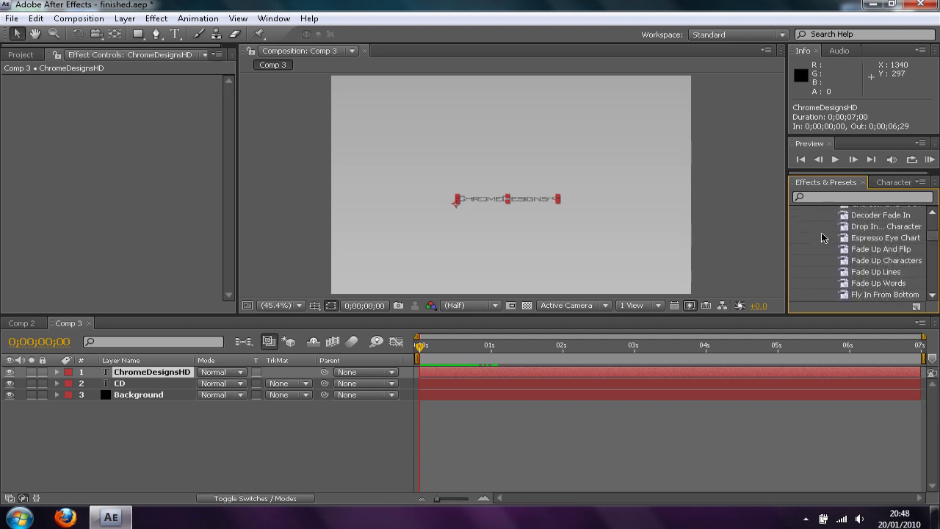
scroll(825, 243, "down", 2)
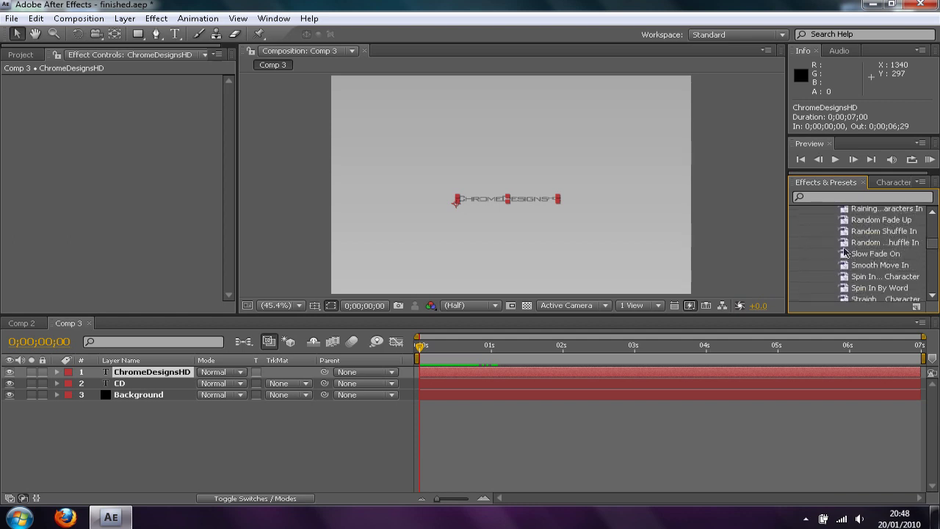
left_click(871, 257)
left_click_drag(880, 257, 182, 377)
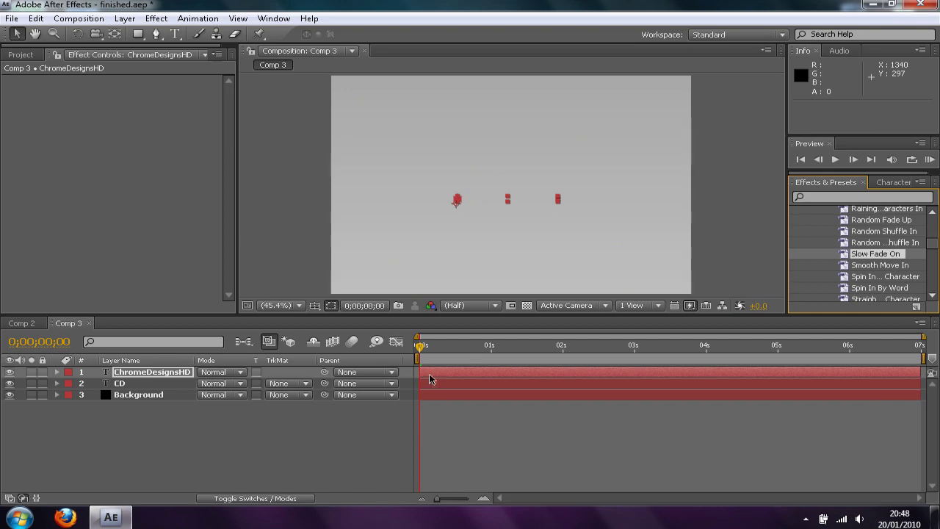
Slide the ChromeDesignsHD layer bar so its In point lands at 0;00;00;26.
left_click_drag(430, 378, 484, 374)
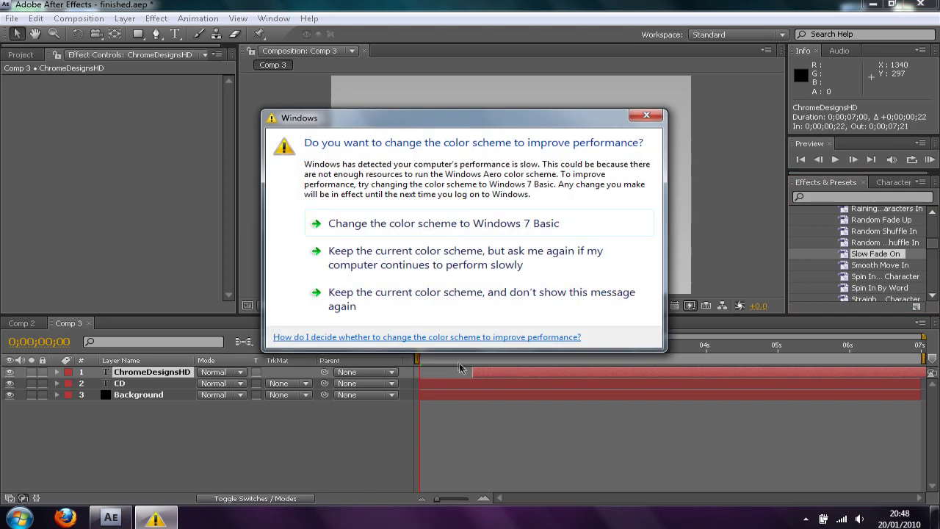
left_click(387, 262)
left_click_drag(420, 347, 532, 346)
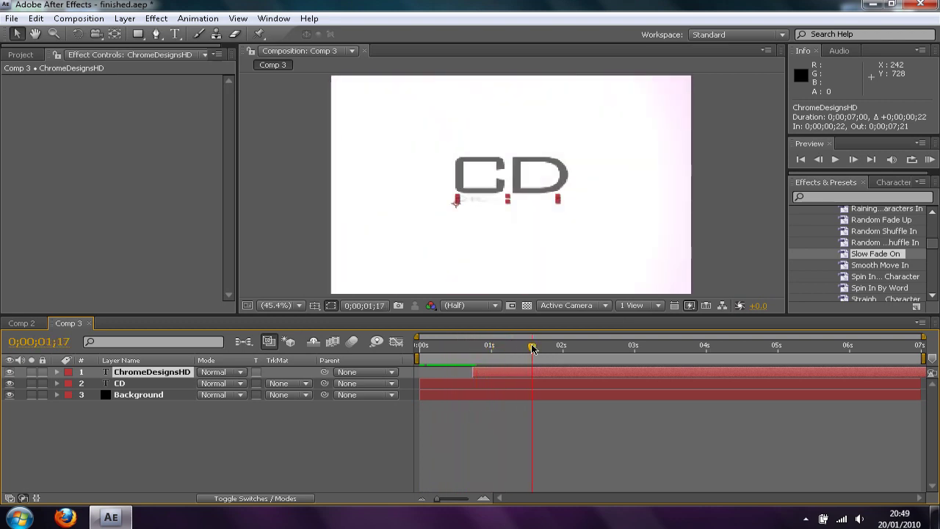
left_click_drag(516, 379, 526, 379)
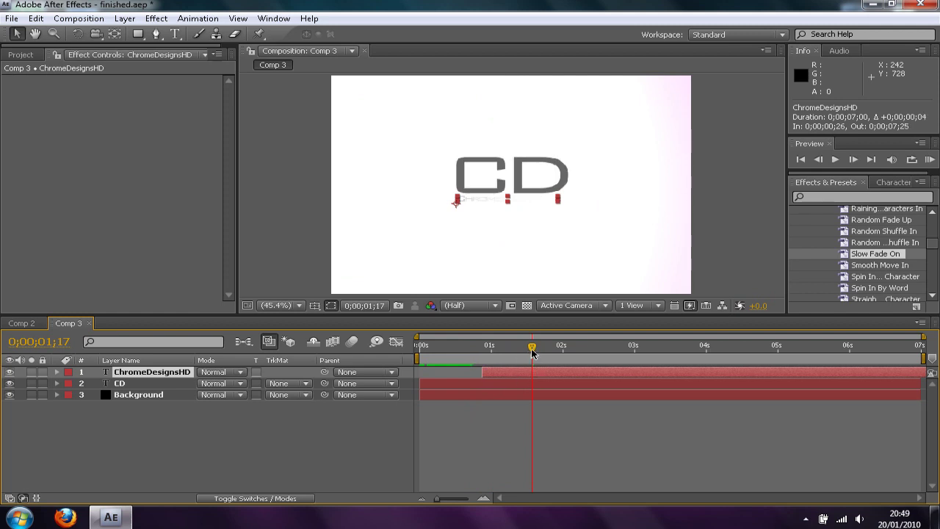
mouse_move(531, 347)
left_mouse_down()
mouse_move(441, 353)
mouse_move(586, 362)
mouse_move(707, 351)
mouse_move(420, 350)
mouse_move(537, 349)
left_mouse_up()
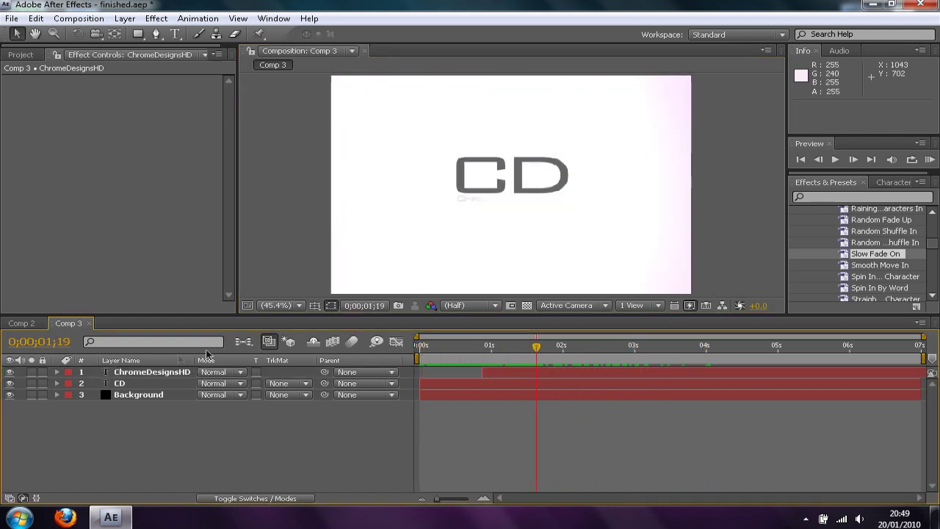
Pre-compose the CD and ChromeDesignsHD layers into a composition named 'Title'.
left_click(167, 373)
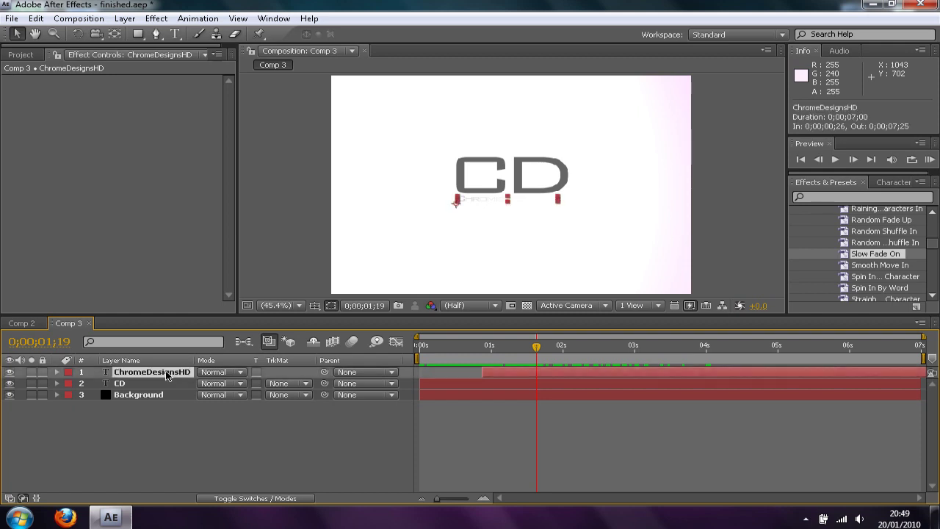
left_click(164, 383, "ctrl")
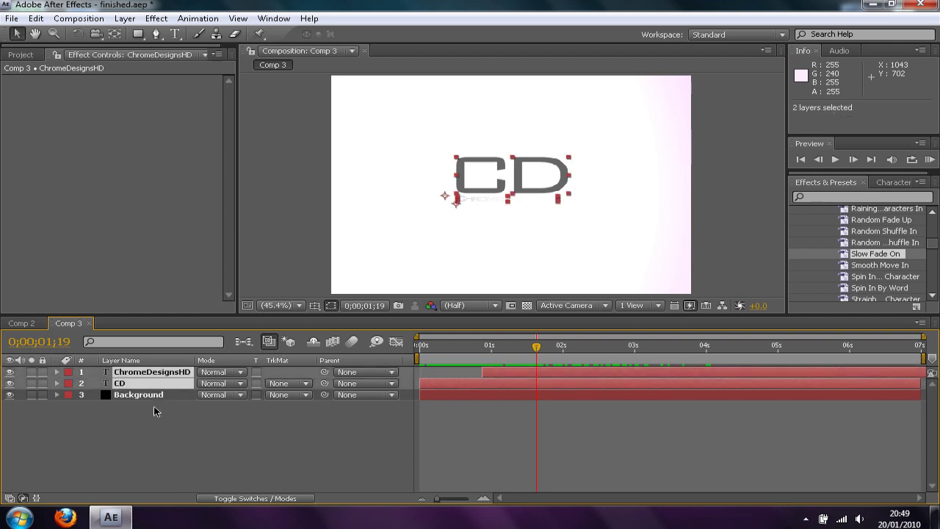
left_click(124, 18)
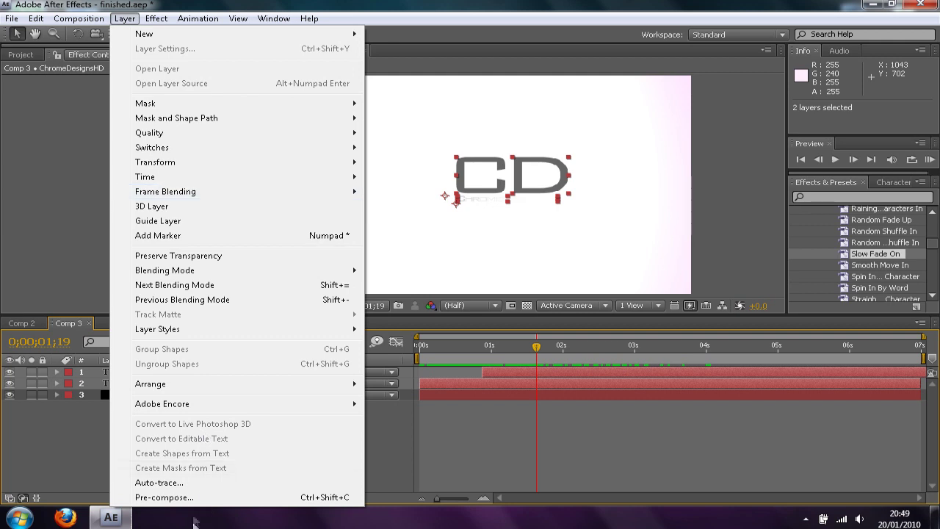
left_click(108, 419)
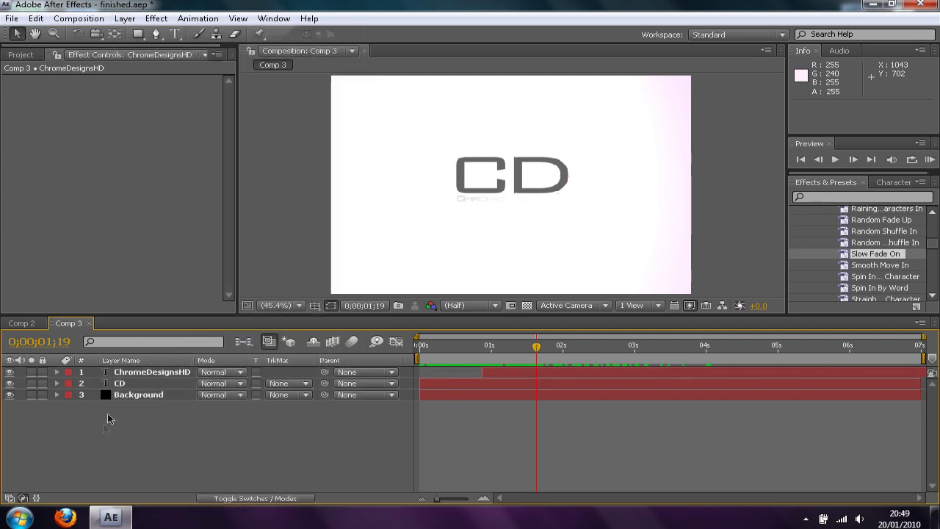
left_click(133, 383)
left_click(129, 371, "shift")
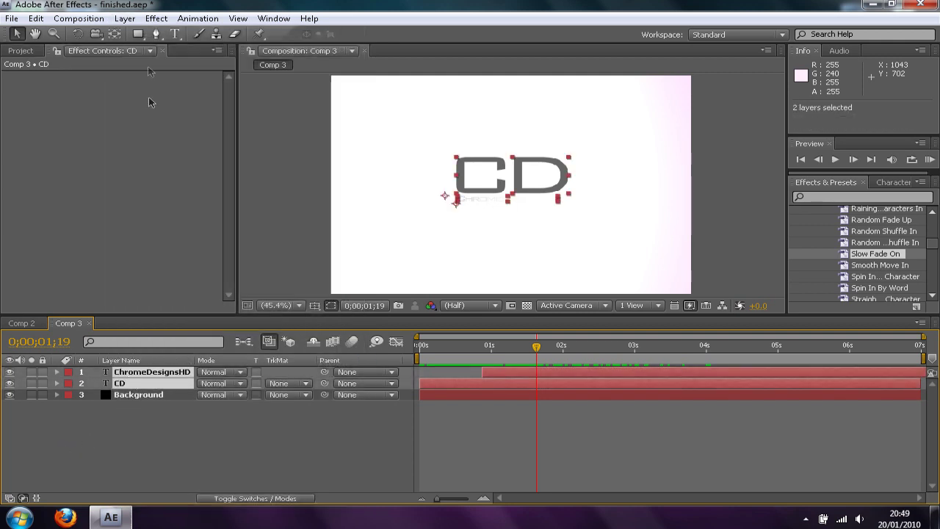
left_click(124, 19)
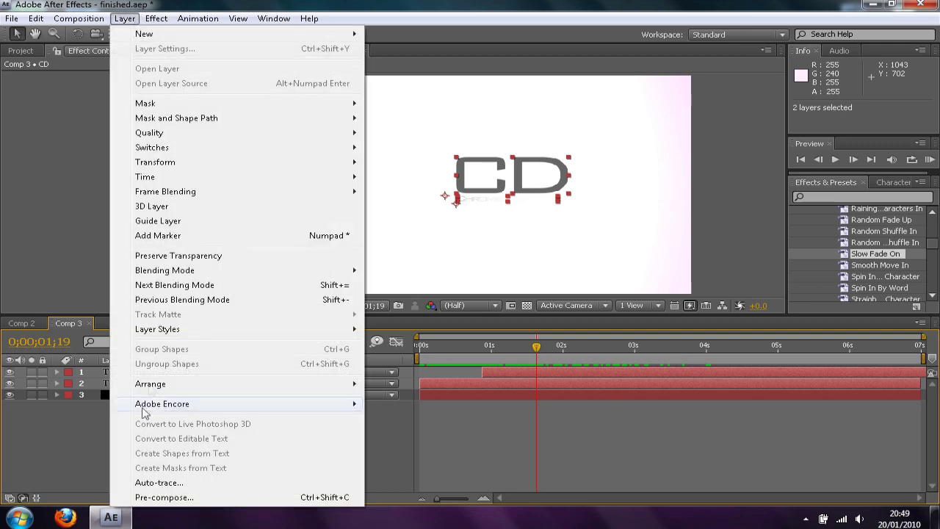
left_click(154, 498)
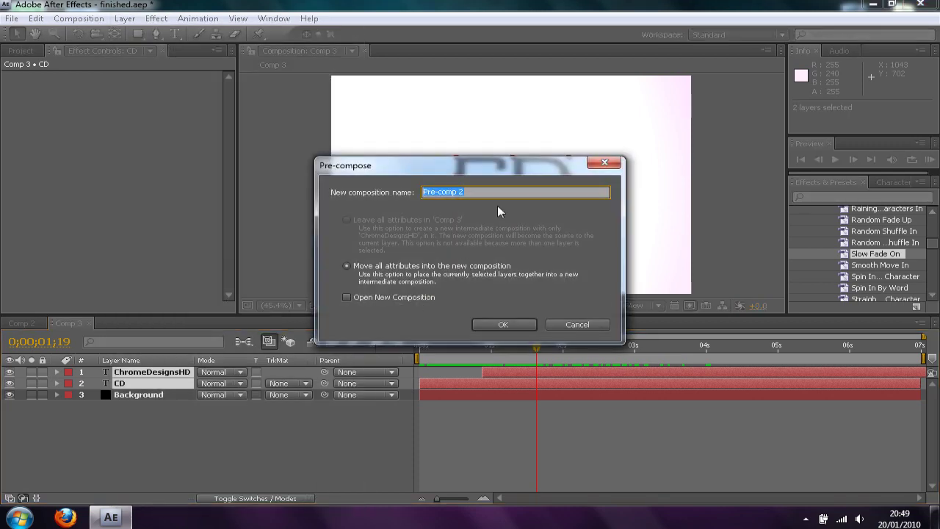
type("Title")
key("Return")
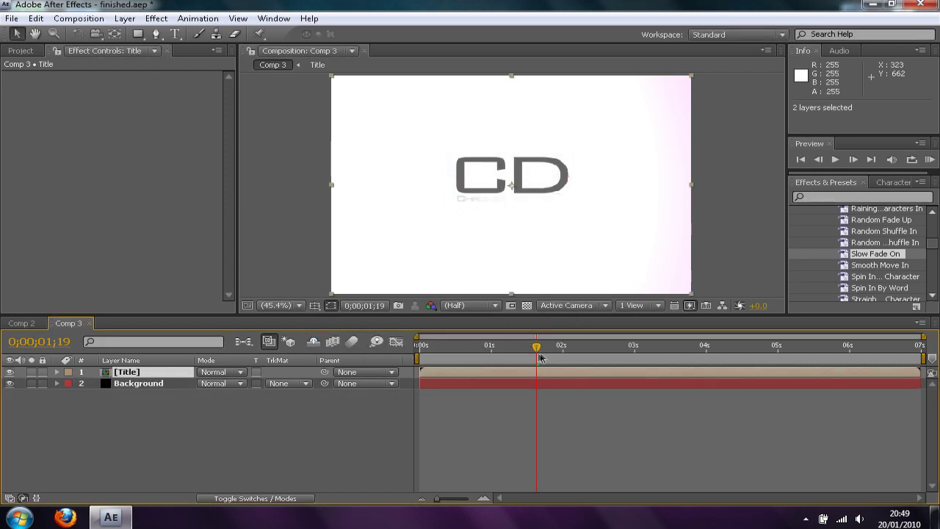
left_click_drag(536, 350, 826, 363)
Select the Background layer and fold away its Ramp effect in Effect Controls.
left_click(168, 385)
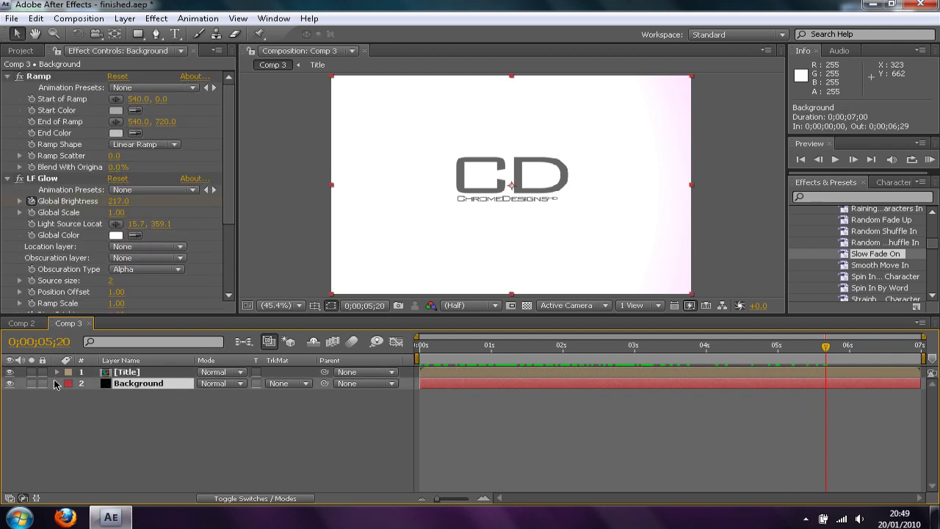
left_click(7, 76)
Reveal LF Glow in the timeline and keyframe Global Brightness at 217 at 5 seconds.
left_click(41, 87)
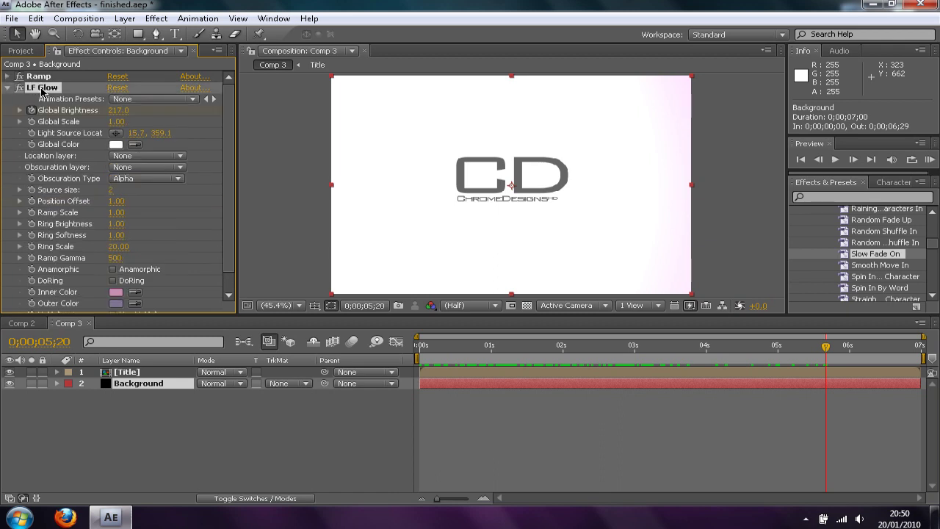
left_click(57, 384)
left_click(70, 395)
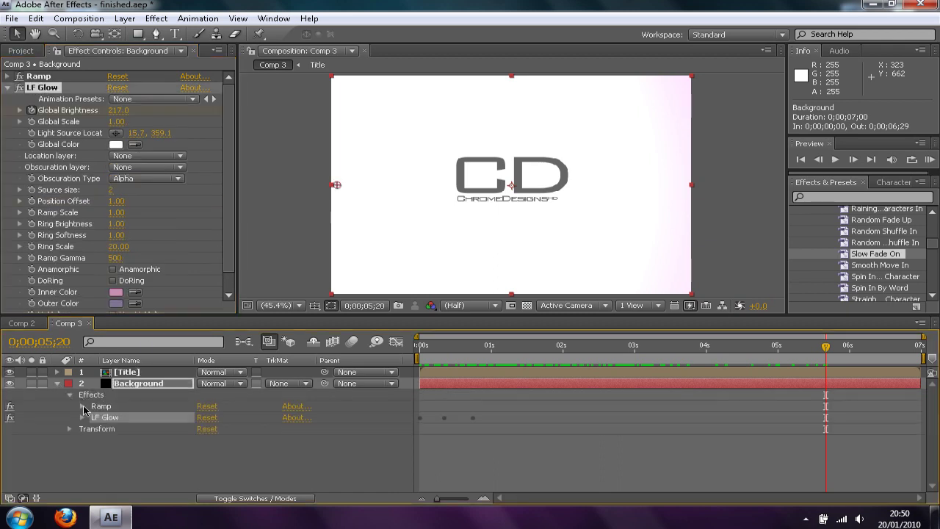
left_click(82, 417)
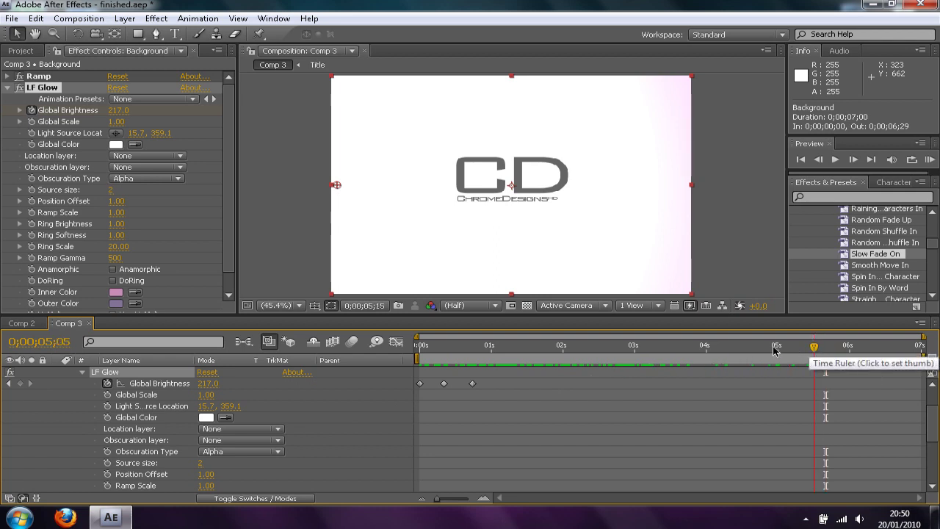
mouse_move(782, 351)
left_mouse_down()
mouse_move(766, 349)
mouse_move(778, 348)
left_mouse_up()
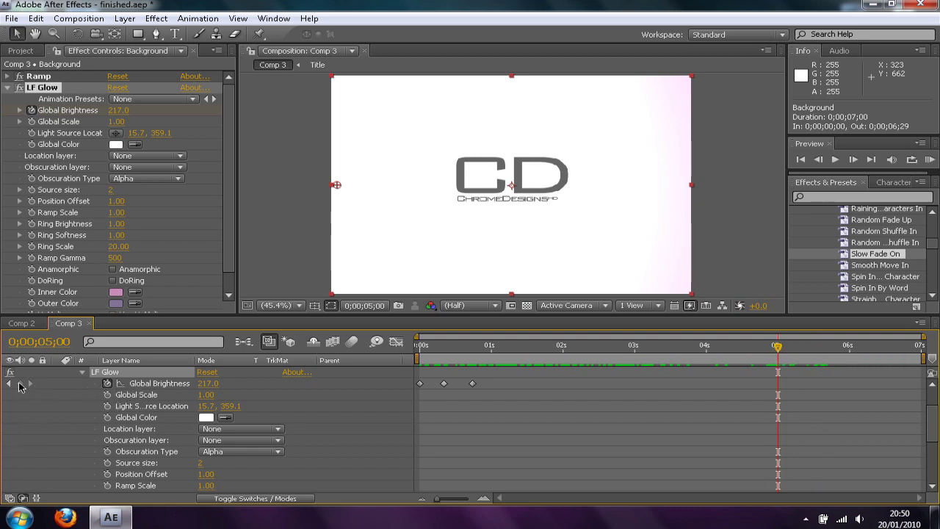
left_click(19, 384)
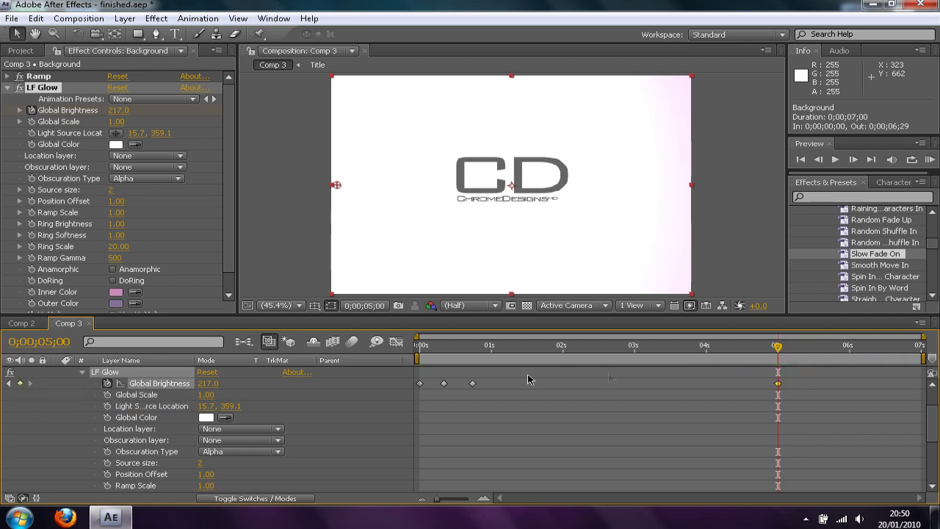
Lower Global Brightness to 107 at 0;00;06;00 and review the dimming glow.
left_click_drag(779, 347, 856, 364)
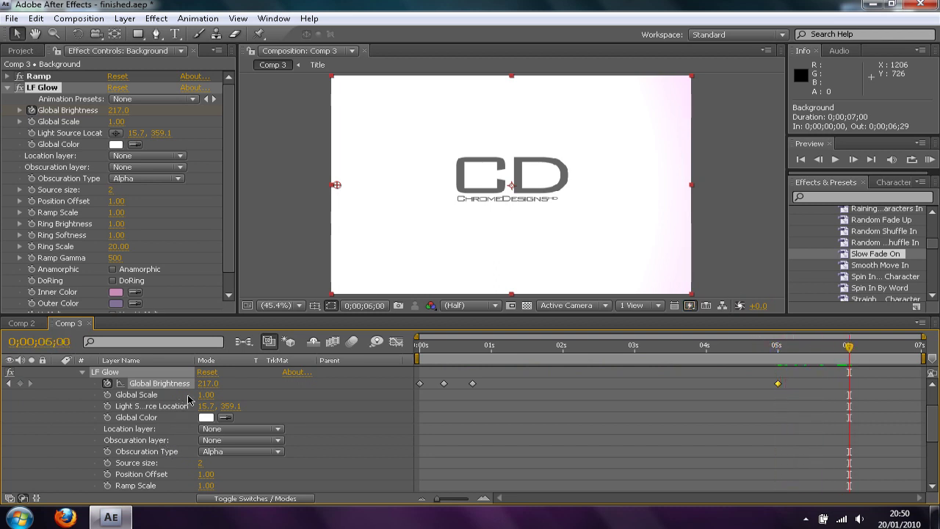
left_click_drag(208, 384, 134, 383)
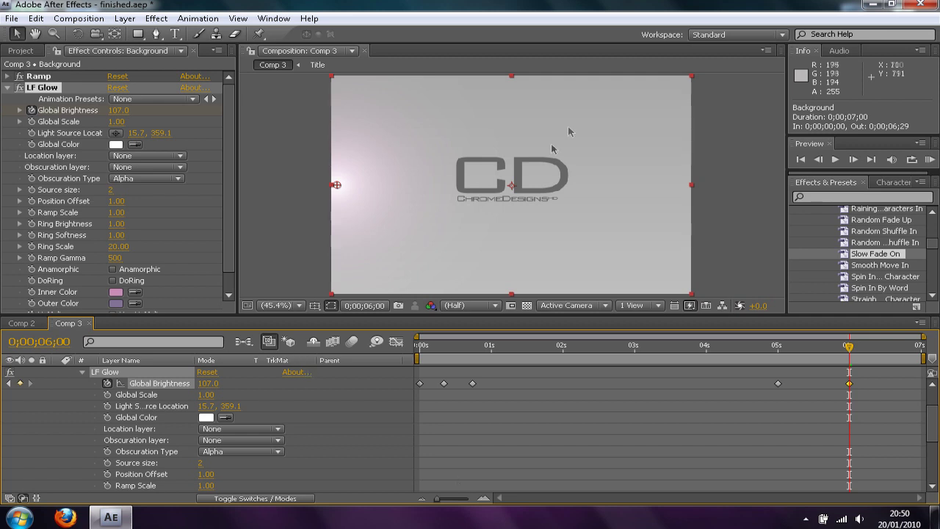
left_click(725, 195)
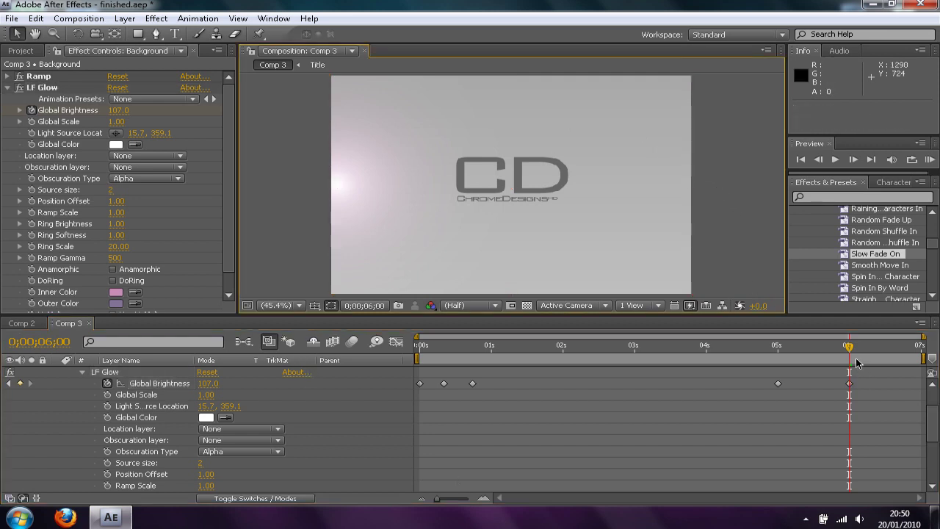
left_click_drag(850, 353, 821, 364)
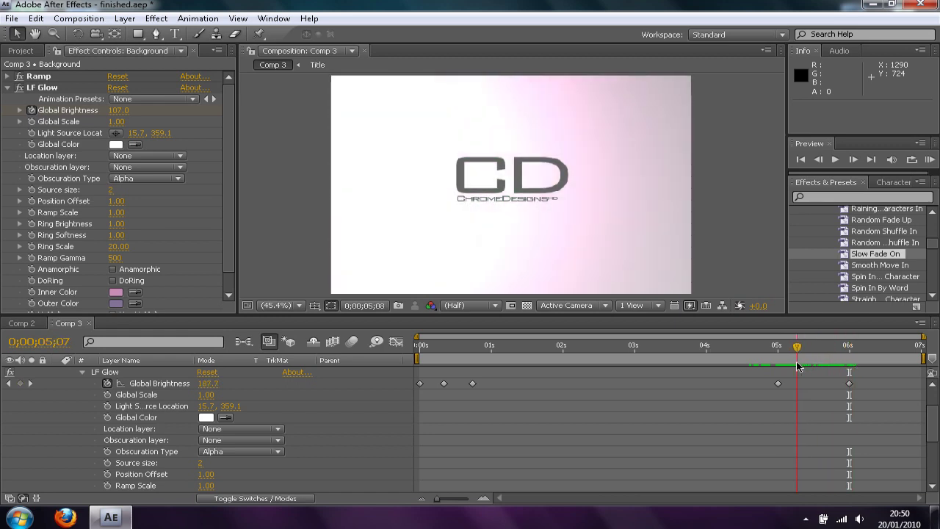
left_click(351, 371)
scroll(73, 372, "up", 2)
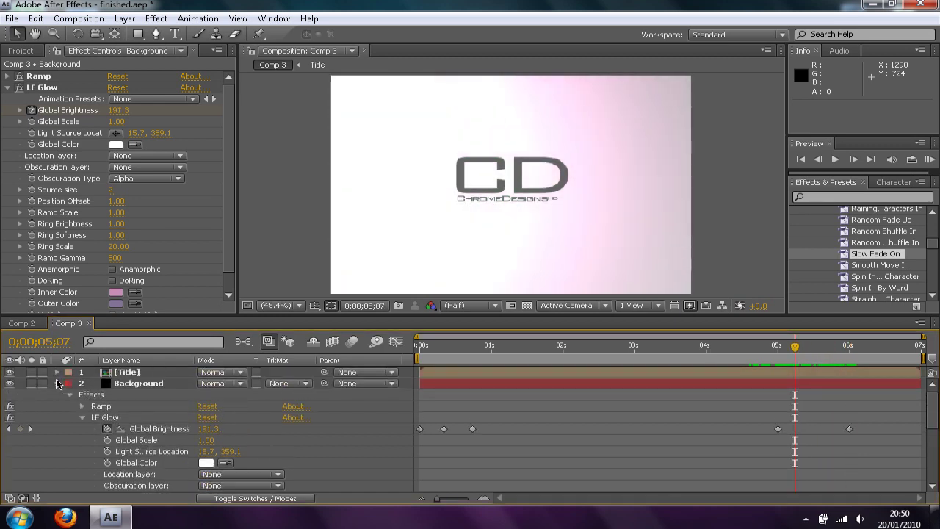
left_click(57, 384)
Expand the Title layer's Transform and add a 100% Opacity keyframe at 0;00;05;08.
left_click(131, 372)
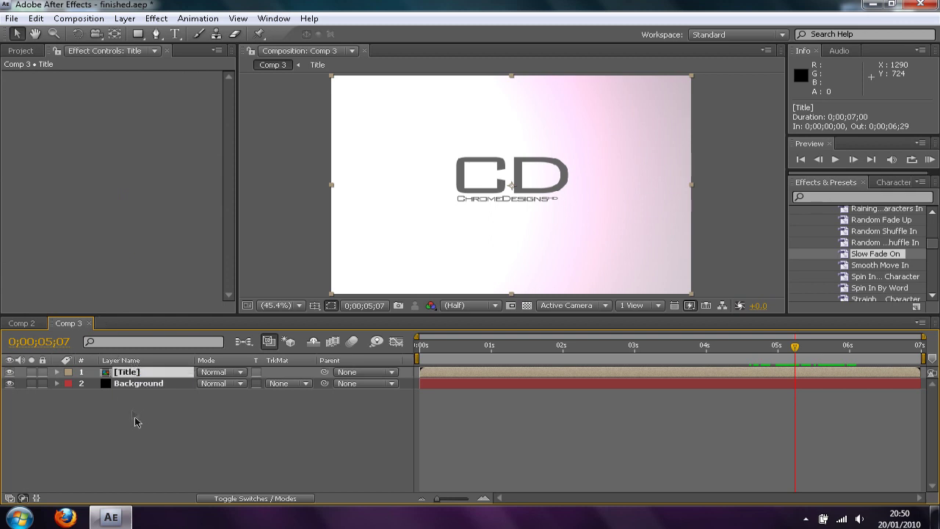
left_click(57, 372)
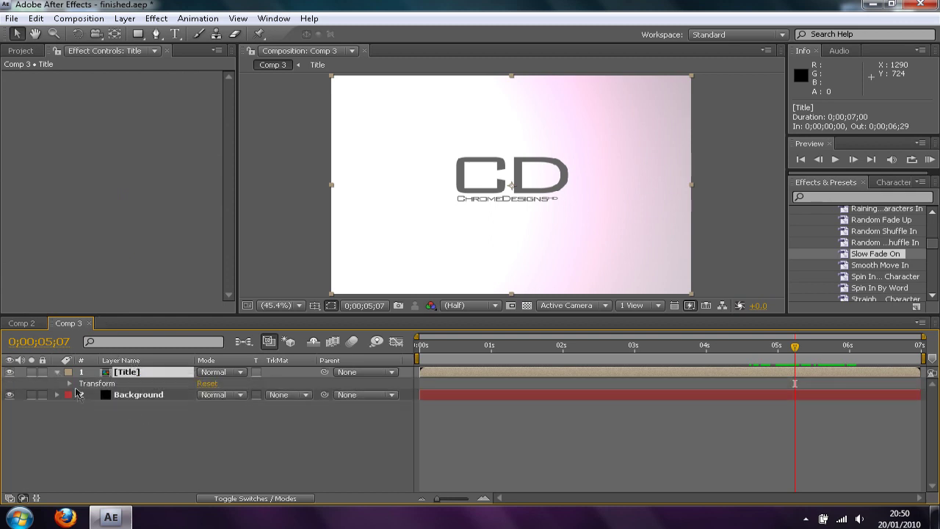
left_click(70, 384)
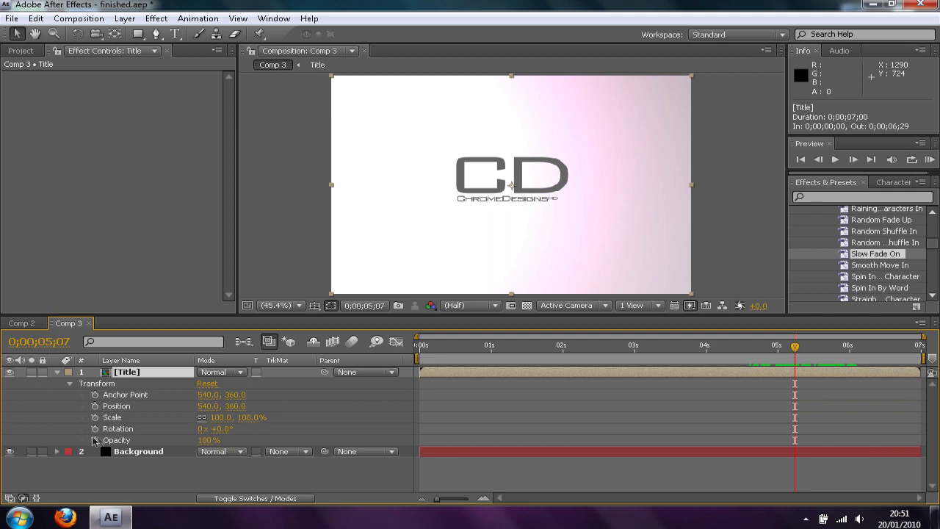
mouse_move(796, 351)
left_mouse_down()
mouse_move(766, 351)
mouse_move(798, 352)
left_mouse_up()
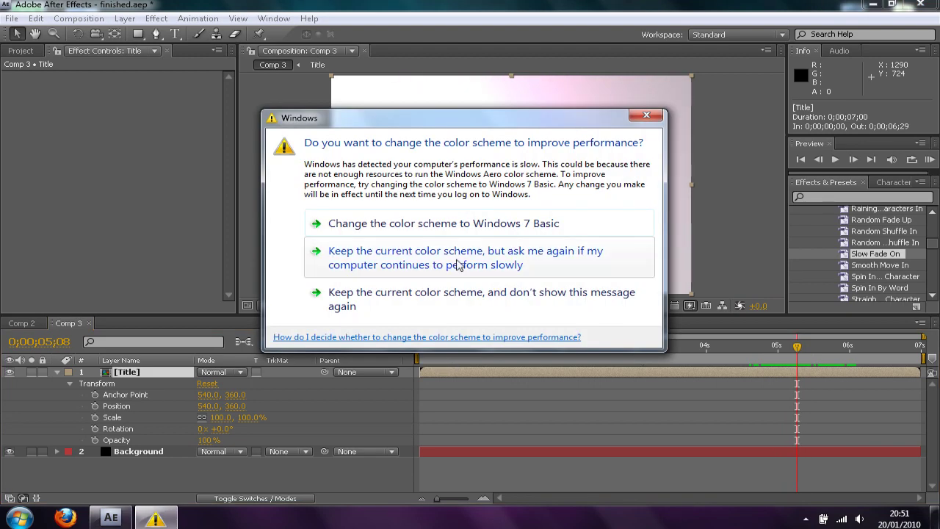
left_click(418, 266)
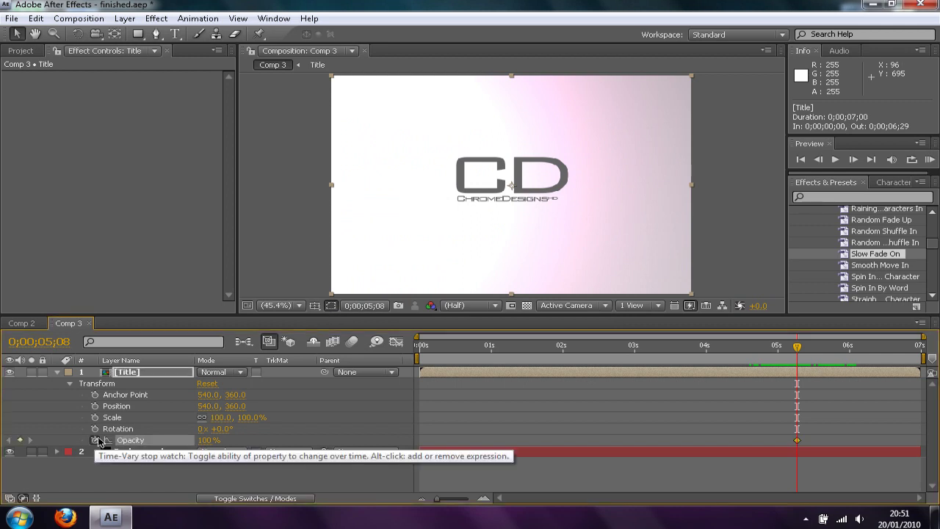
left_click(94, 441)
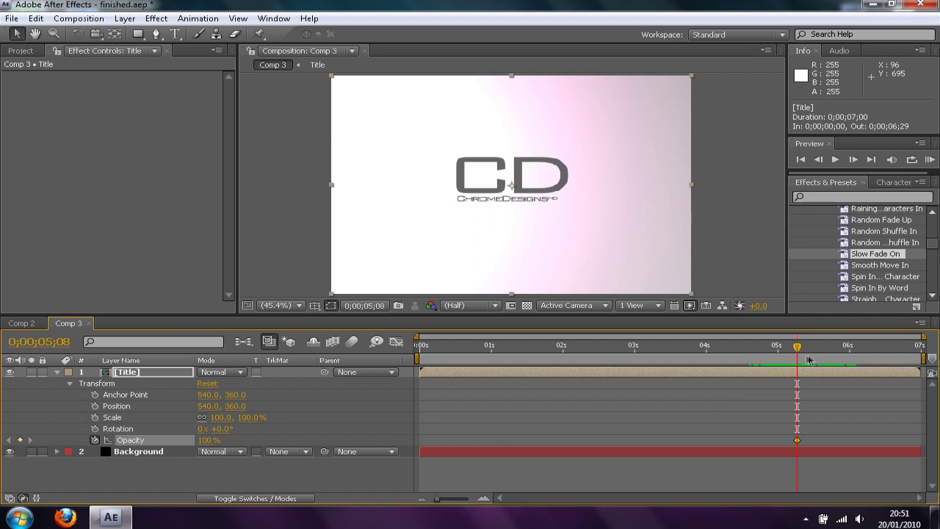
Set the Title's Opacity to 0% at 0;00;05;18 and scrub back to check it.
left_click_drag(797, 353, 821, 356)
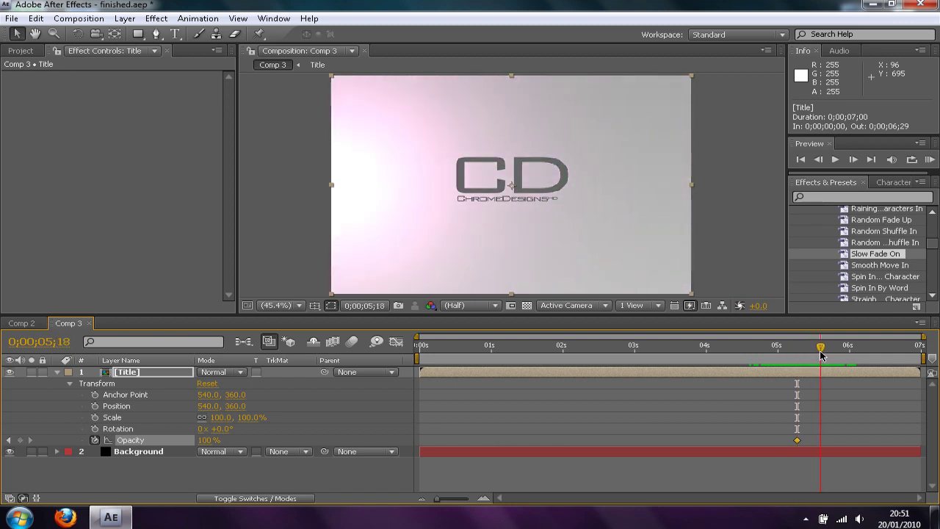
left_click(209, 440)
type("0")
key("Return")
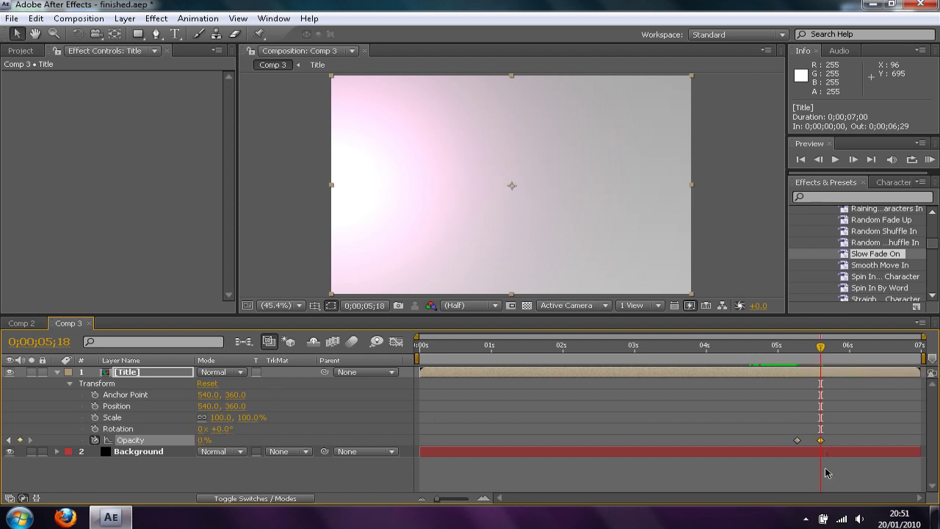
left_click_drag(821, 347, 419, 348)
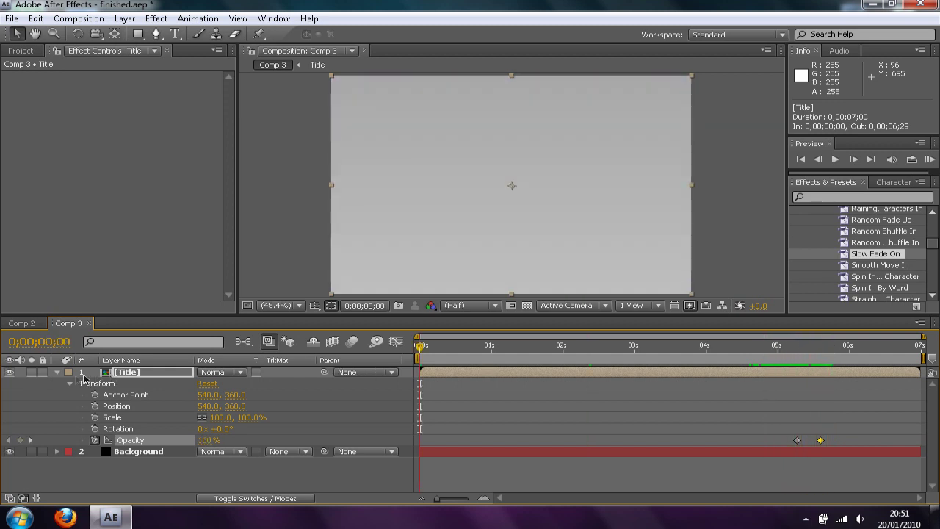
Collapse the Title layer and scrub the full timeline to review the finished intro.
left_click(60, 373)
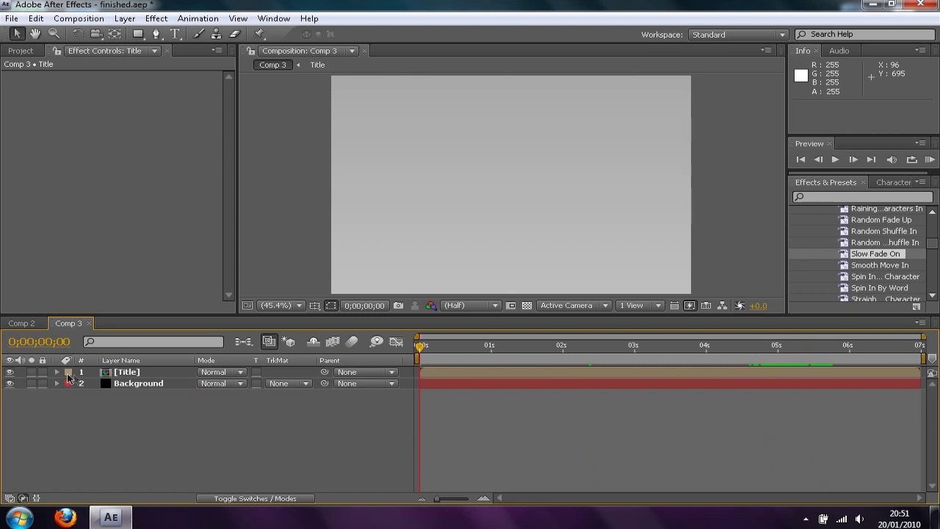
left_click_drag(424, 351, 926, 351)
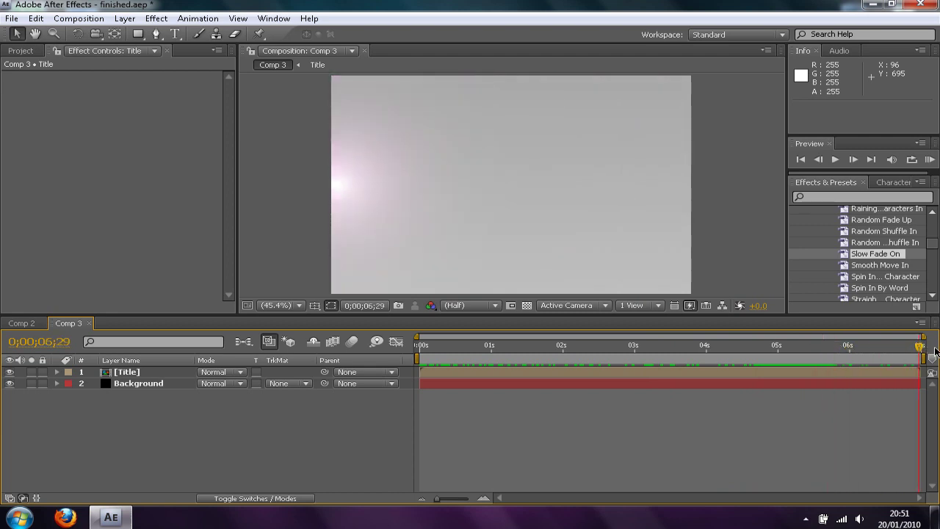
right_click(182, 413)
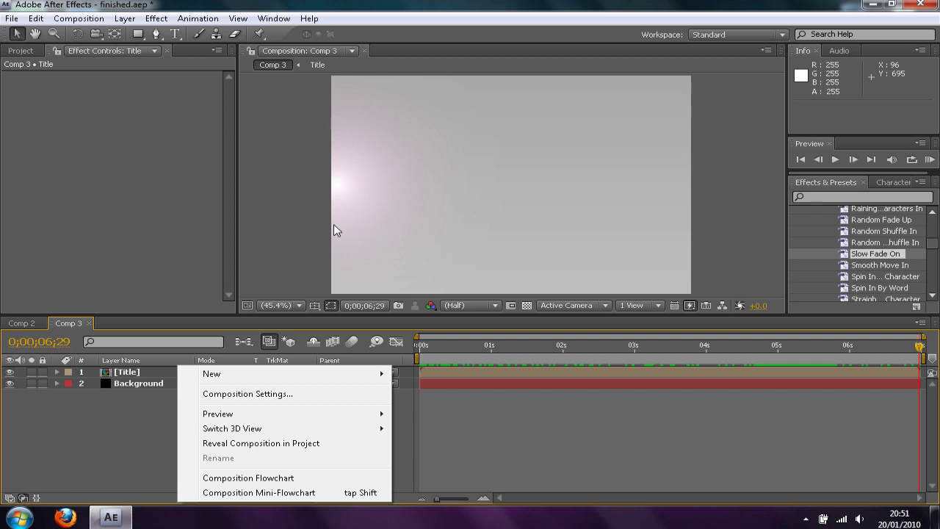
Create a full-frame 1080×720 black (#000000) solid, Black Solid 4, as the top layer.
mouse_move(330, 376)
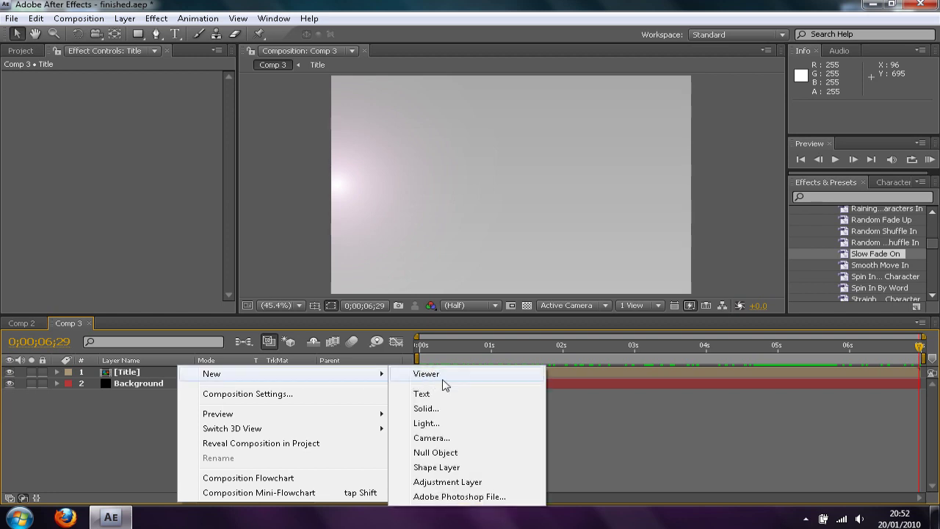
left_click(446, 408)
left_click(463, 341)
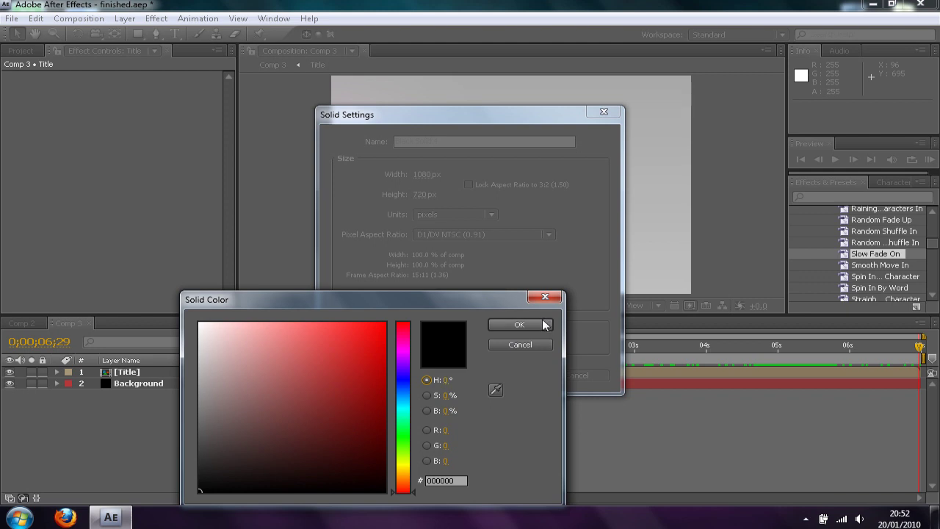
left_click(546, 324)
left_click(516, 373)
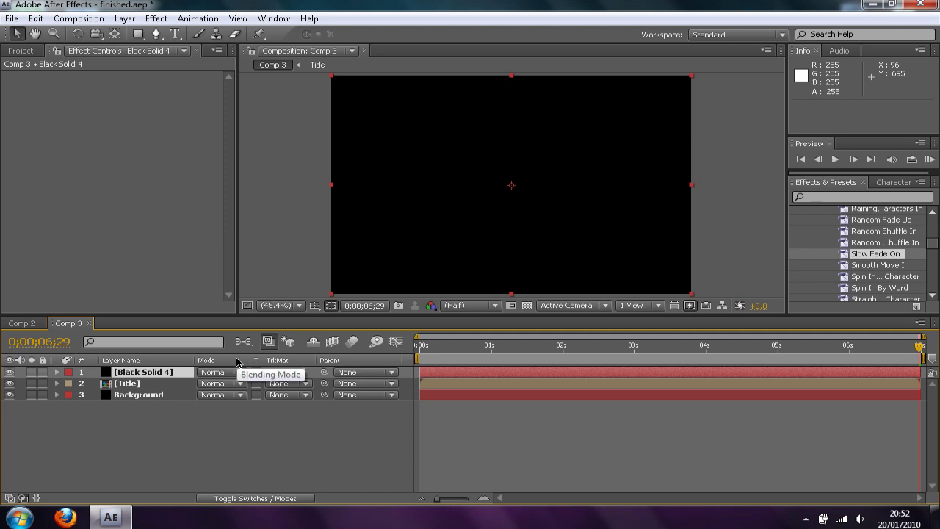
Key the black solid's Opacity at 100% at 0;00 and 0% at 0;15.
key("t")
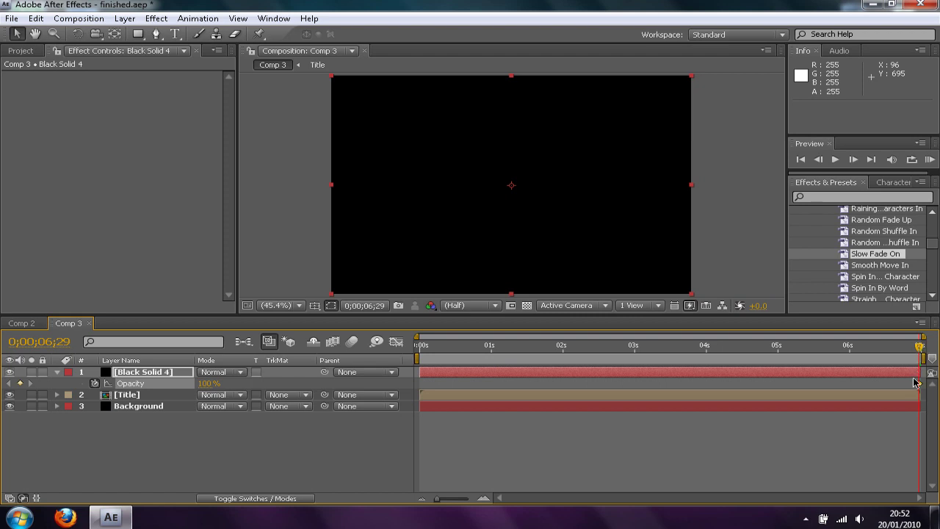
left_click(918, 383)
left_click_drag(920, 348, 351, 332)
key("ctrl+v")
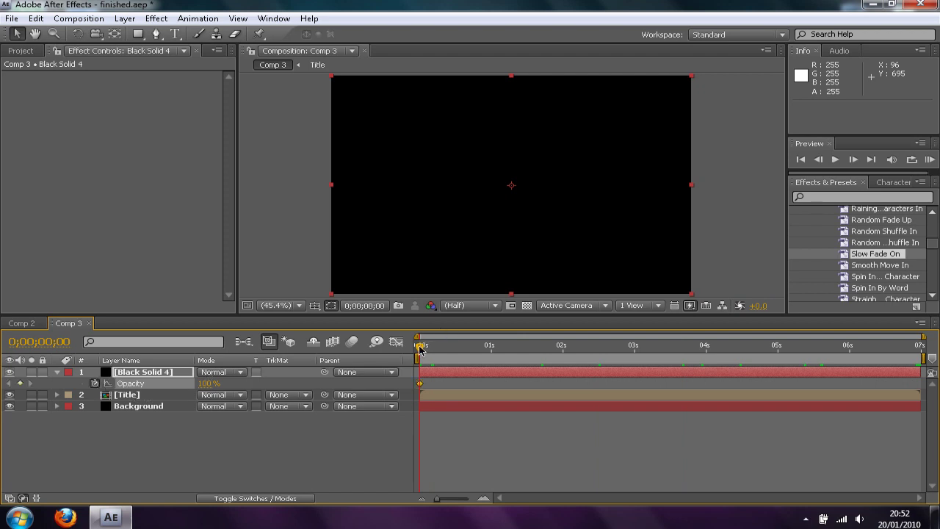
left_click_drag(420, 348, 457, 348)
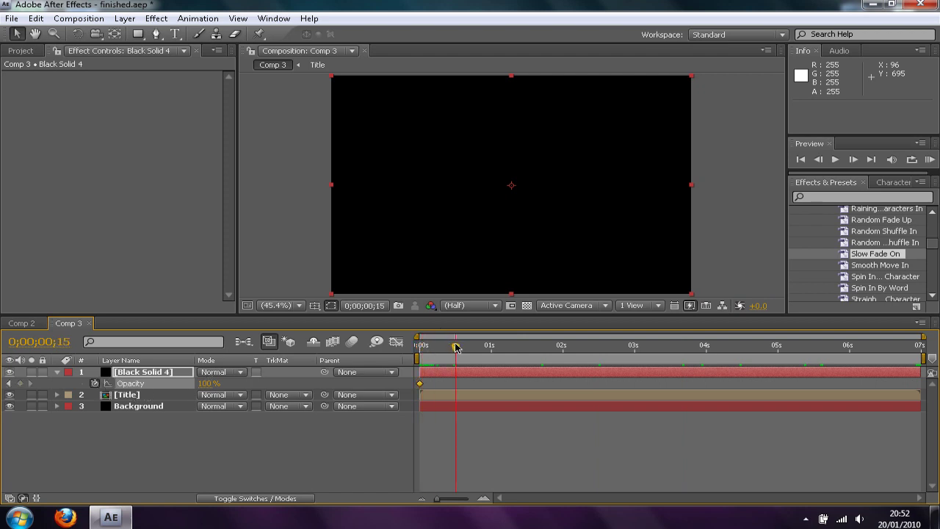
left_click(208, 383)
type("0")
key("Return")
Add opacity keyframes near the end, with 100% at 5;18.
left_click_drag(455, 347, 856, 364)
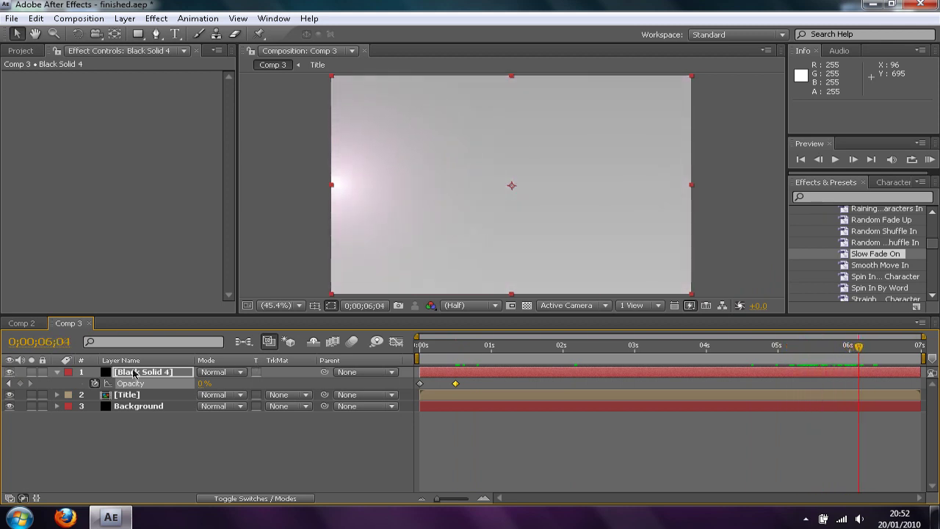
left_click(20, 384)
left_click_drag(856, 353, 820, 351)
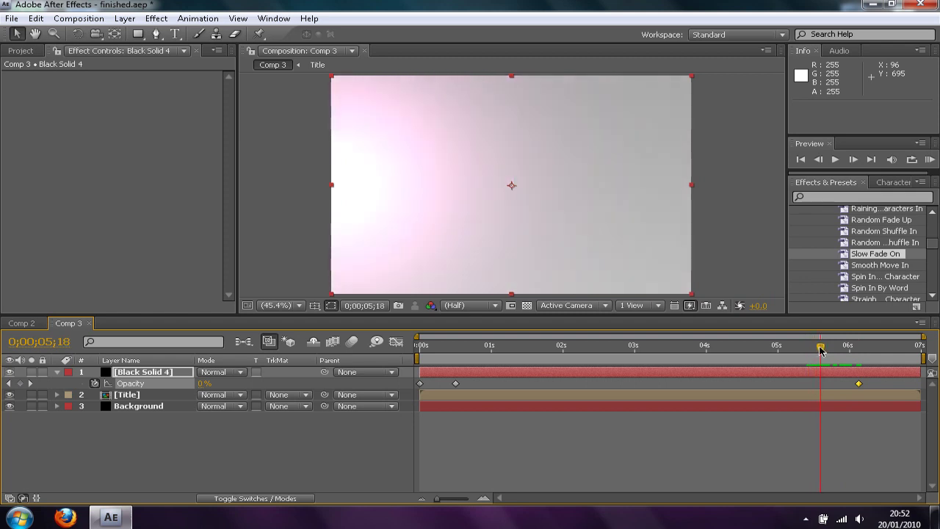
left_click(204, 382)
type("100")
key("Return")
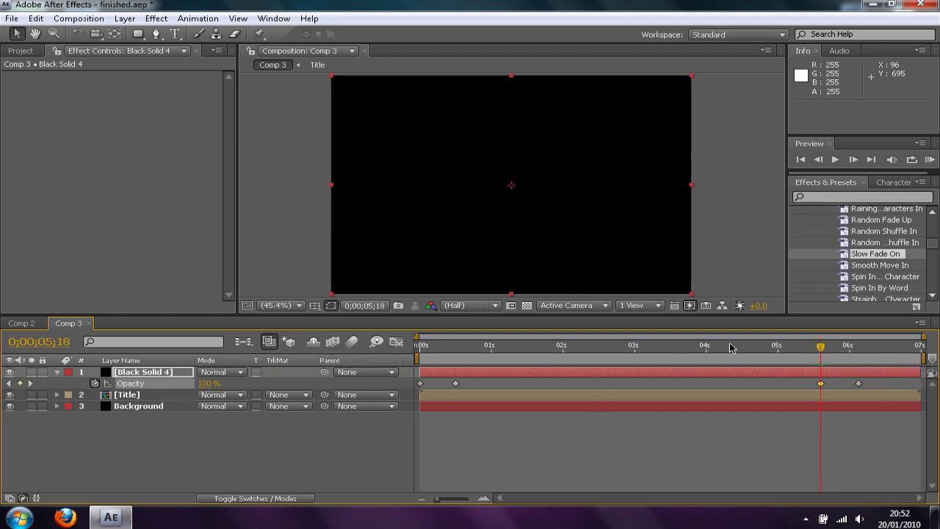
Check the fade-in, then set the solid's opacity to 0% at 5;15.
left_click_drag(821, 350, 261, 296)
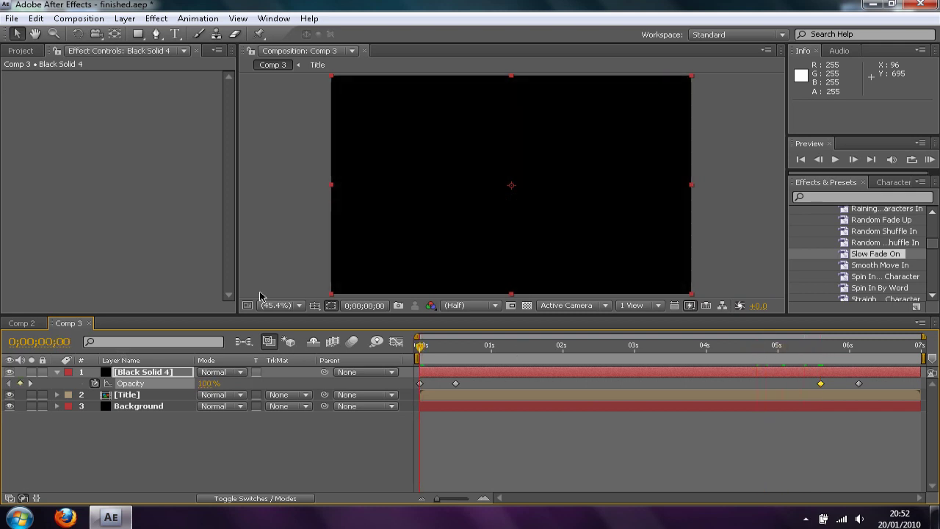
left_click_drag(421, 352, 812, 351)
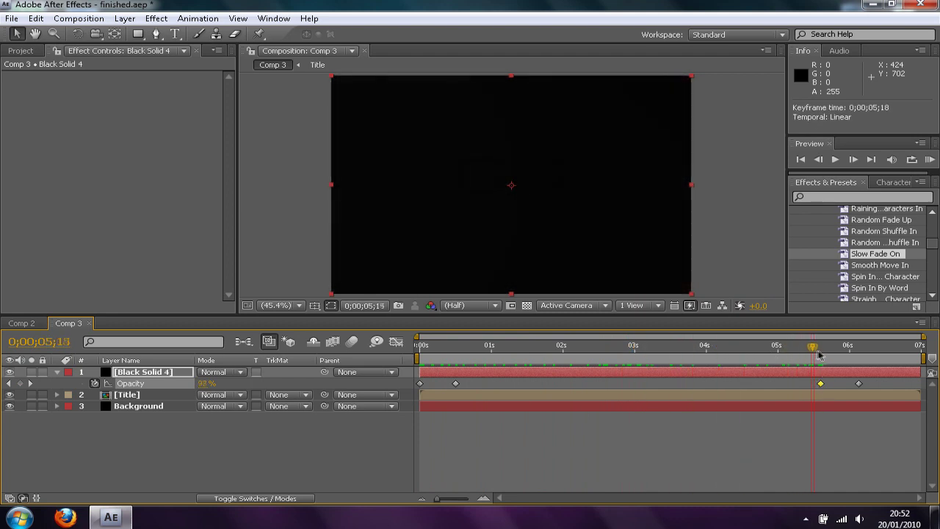
key("Page_Down")
key("Page_Up")
left_click(213, 382)
type("0")
key("Return")
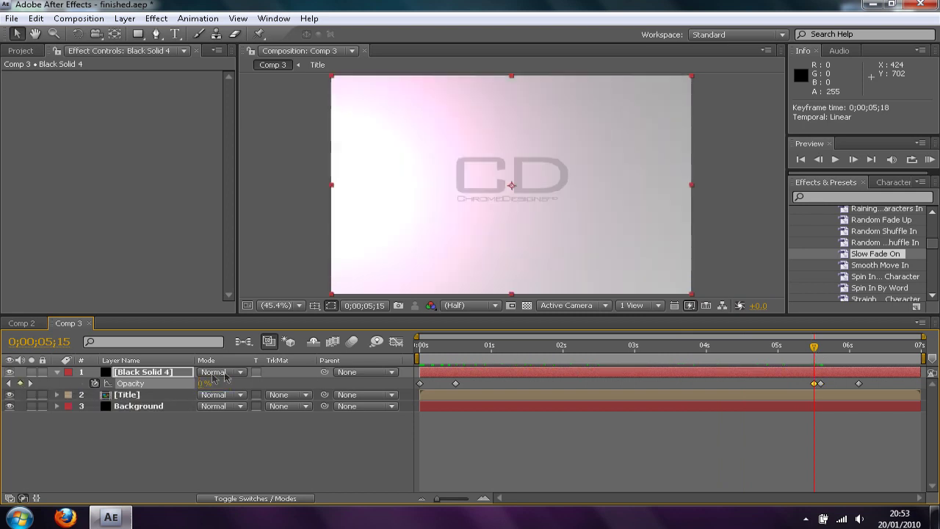
Return to the start of the composition and run a RAM Preview.
left_click_drag(819, 351, 731, 346)
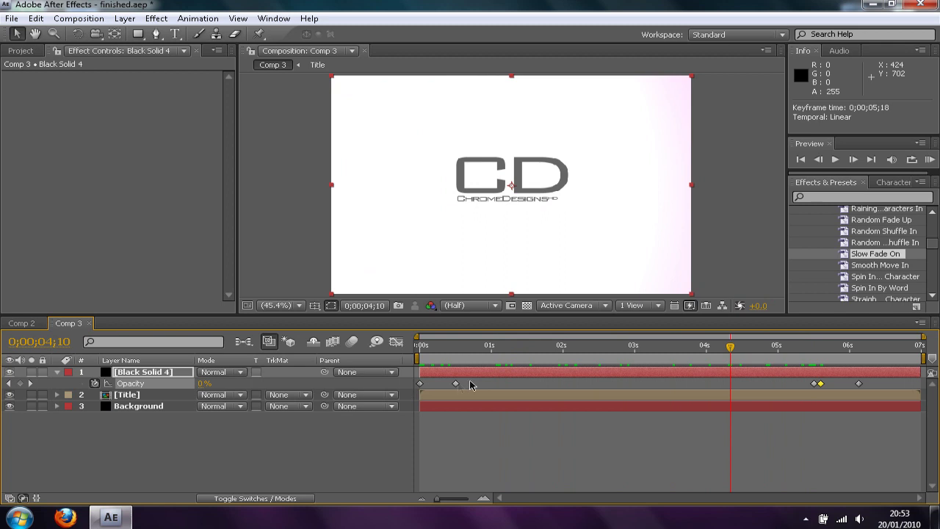
left_click_drag(736, 353, 766, 388)
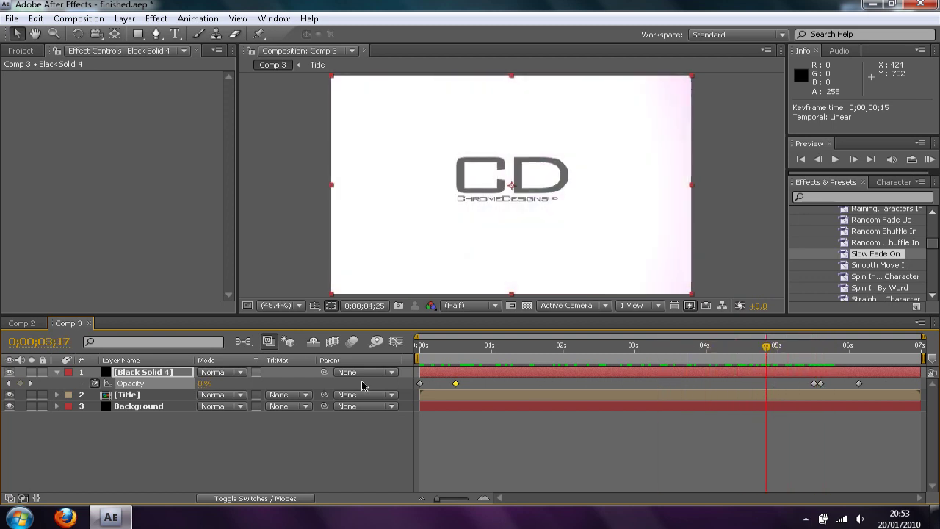
key("Home")
left_click(931, 159)
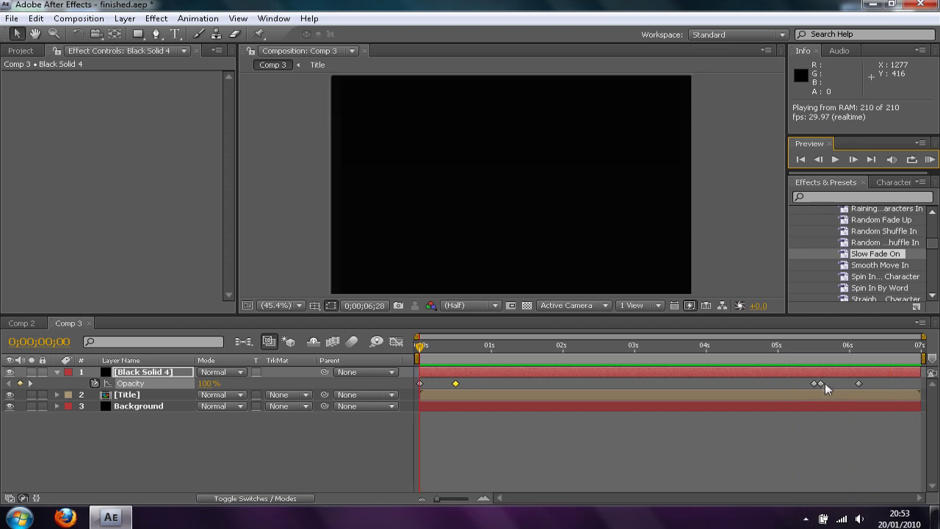
left_click(727, 225)
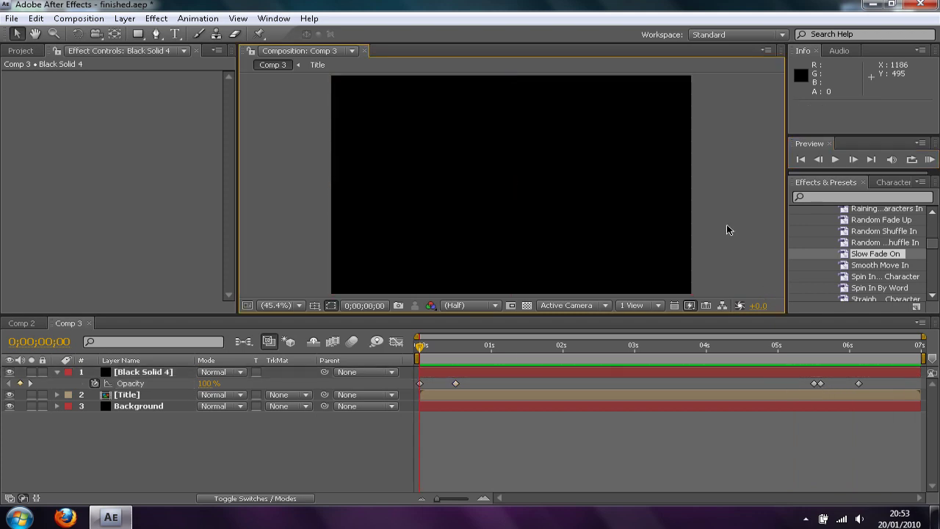
Select the Background layer and try a blue Inner Color for its LF Glow.
left_click(141, 406)
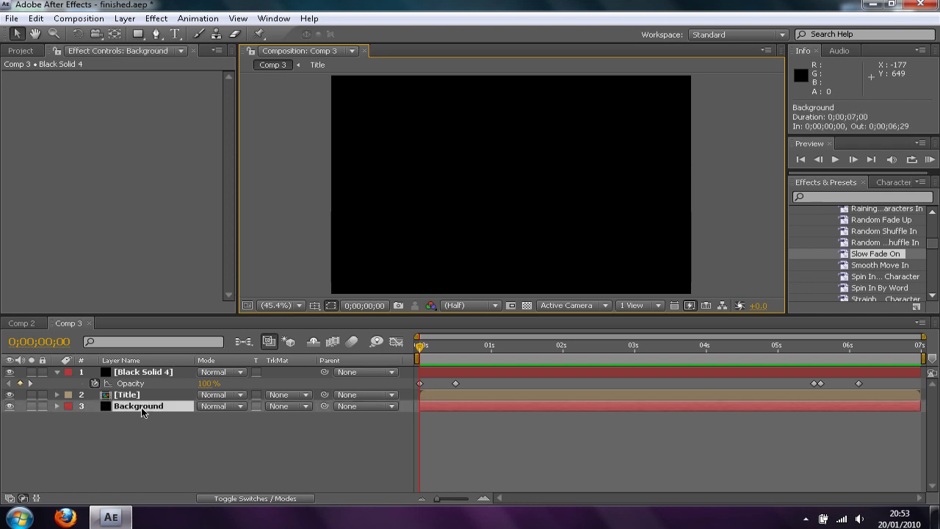
left_click(41, 87)
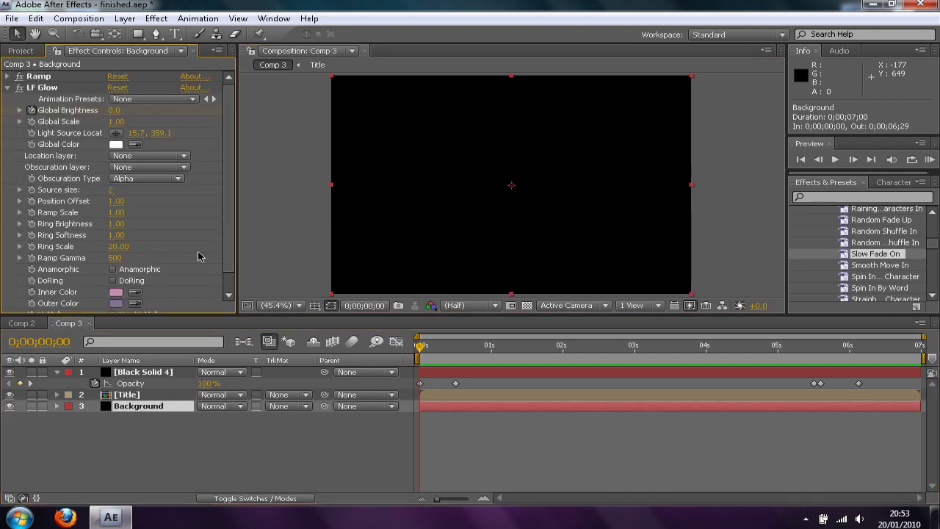
scroll(234, 268, "down", 1)
left_click(116, 272)
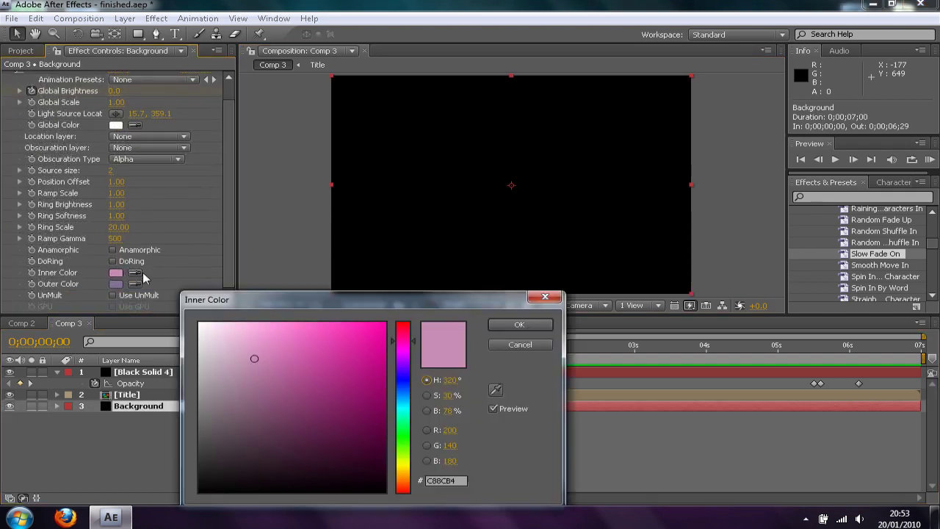
left_click(520, 325)
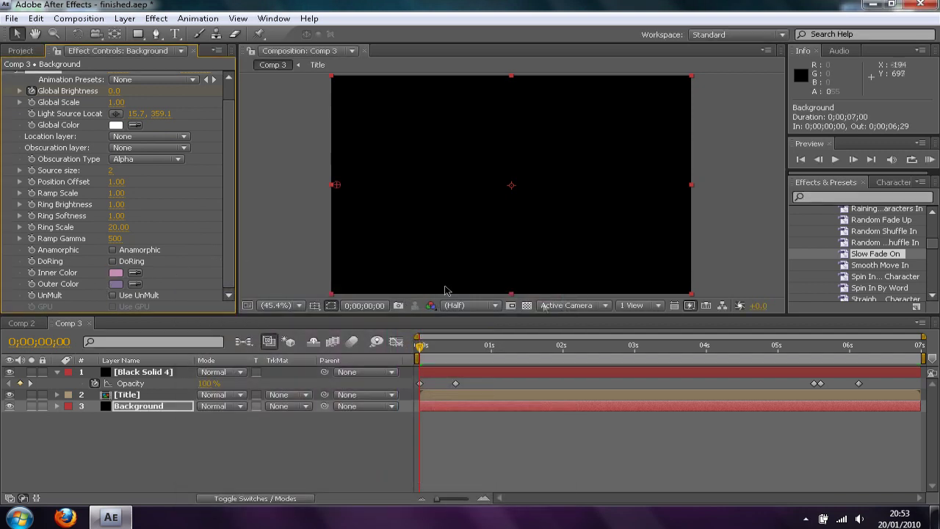
left_click_drag(417, 351, 804, 345)
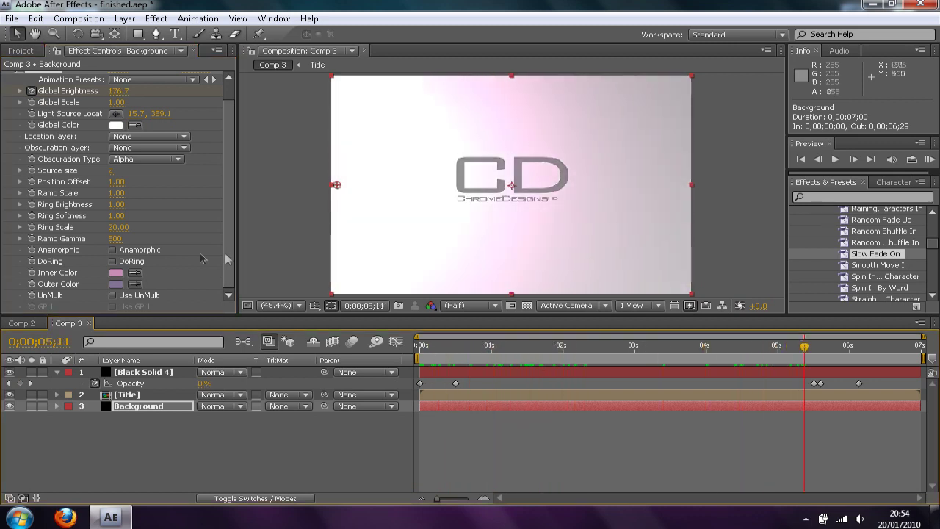
left_click(116, 272)
left_click_drag(397, 382, 403, 400)
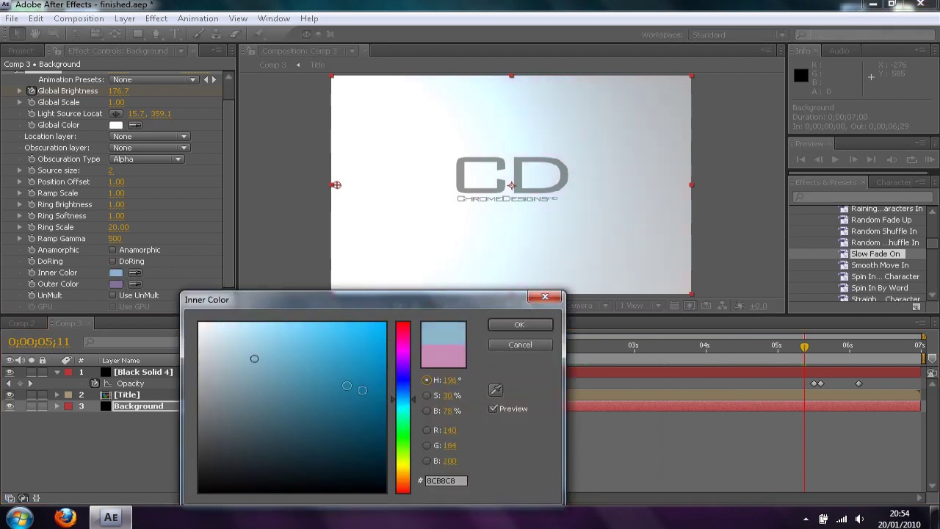
left_click(500, 326)
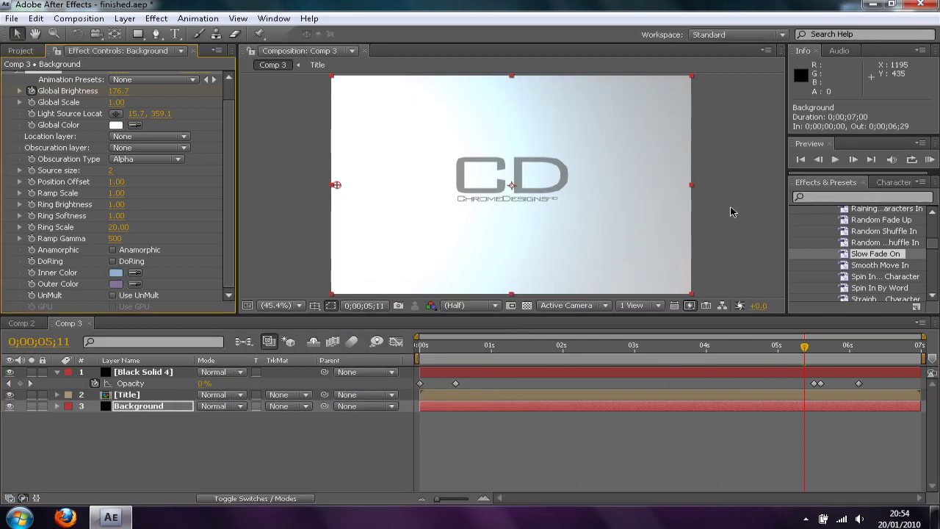
Change the LF Glow Inner Color to the pale green AED597.
left_click(114, 275)
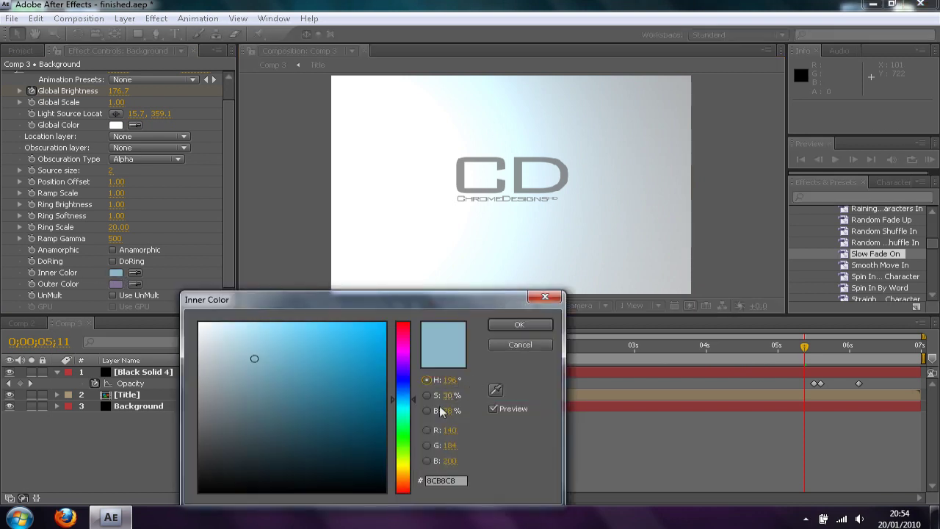
left_click_drag(404, 397, 432, 262)
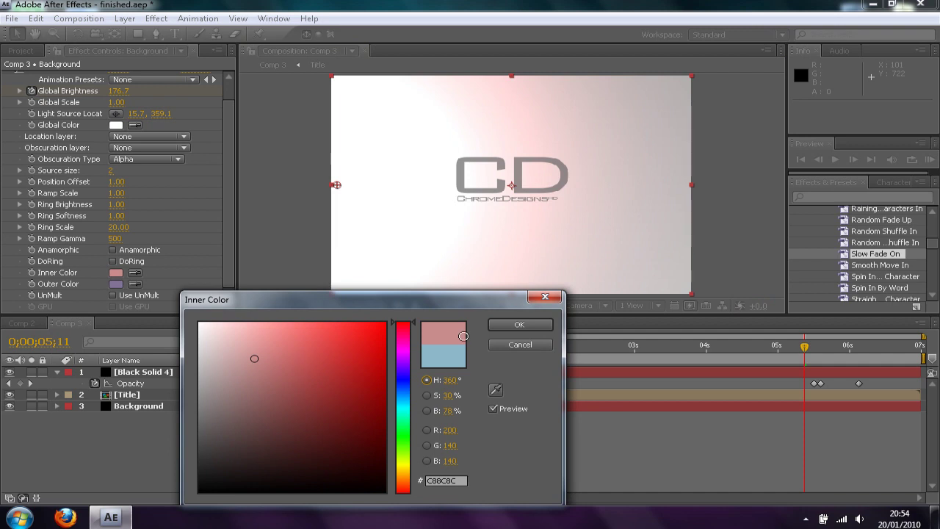
left_click_drag(463, 336, 619, 312)
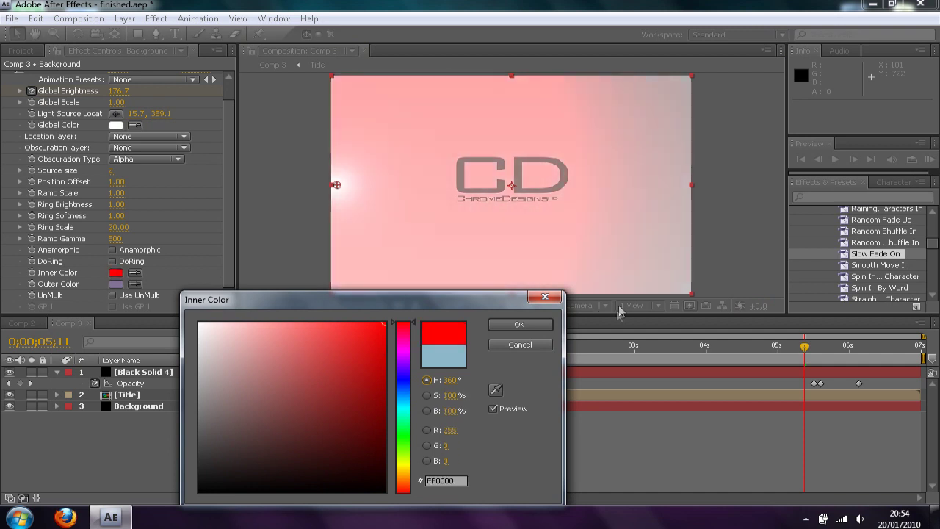
left_click(404, 425)
left_click_drag(317, 389, 230, 278)
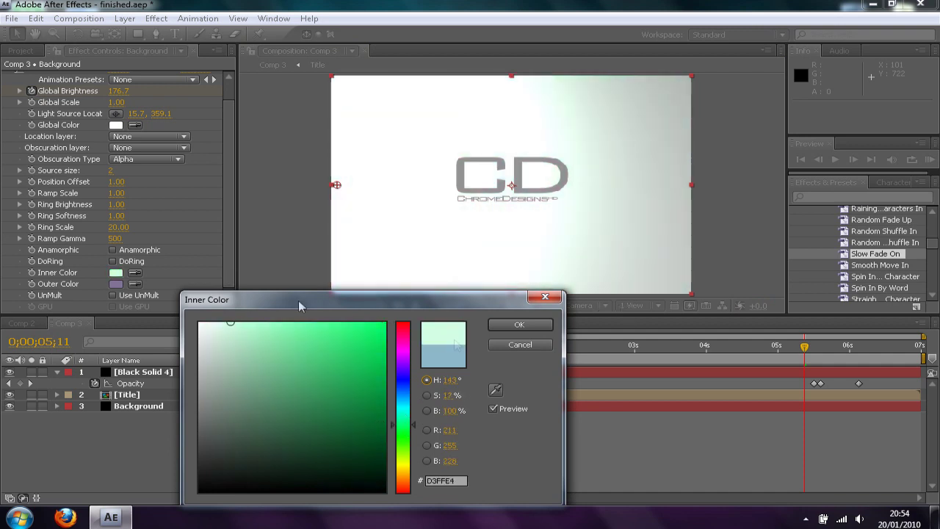
left_click_drag(408, 440, 408, 446)
mouse_move(345, 403)
left_mouse_down()
mouse_move(183, 249)
mouse_move(253, 350)
left_mouse_up()
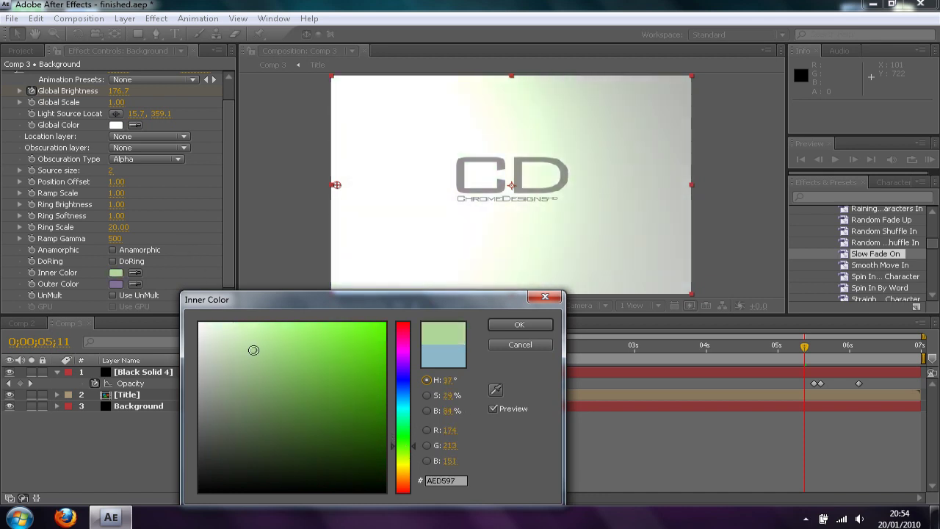
left_click(524, 326)
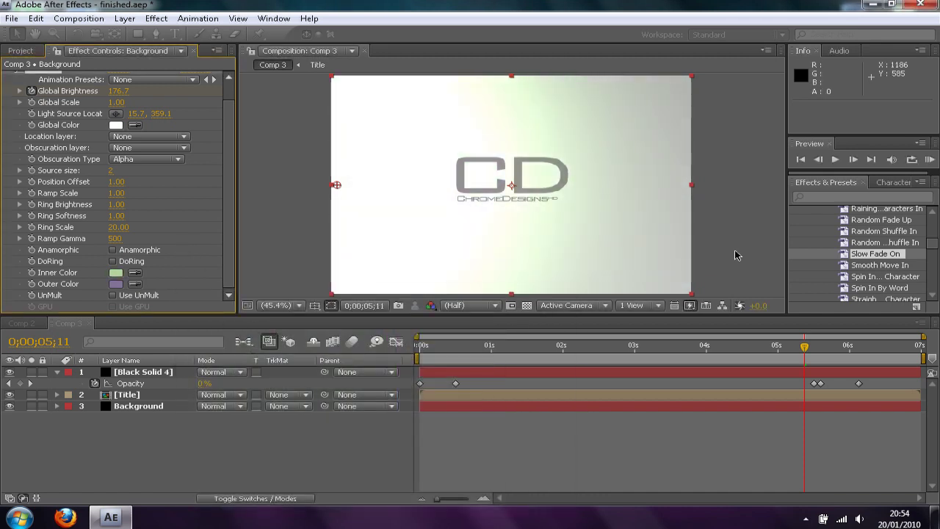
left_click(739, 239)
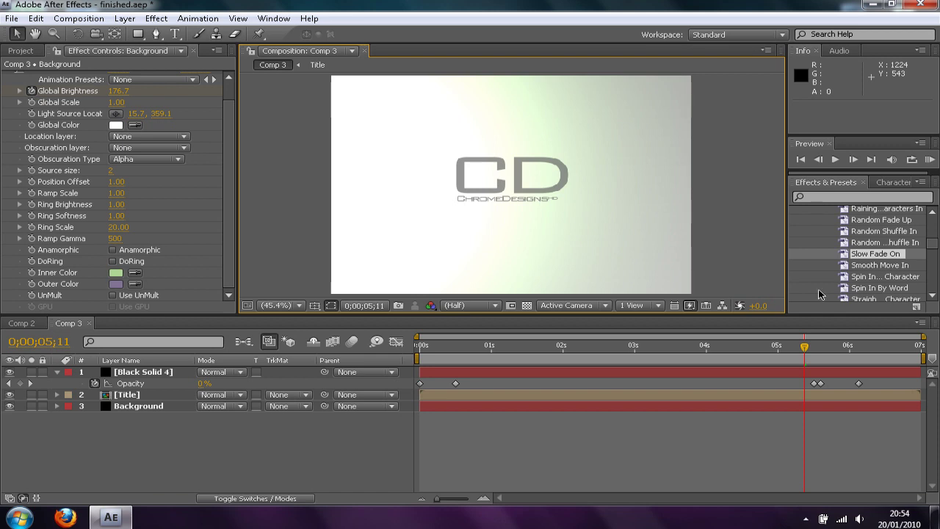
left_click(819, 384)
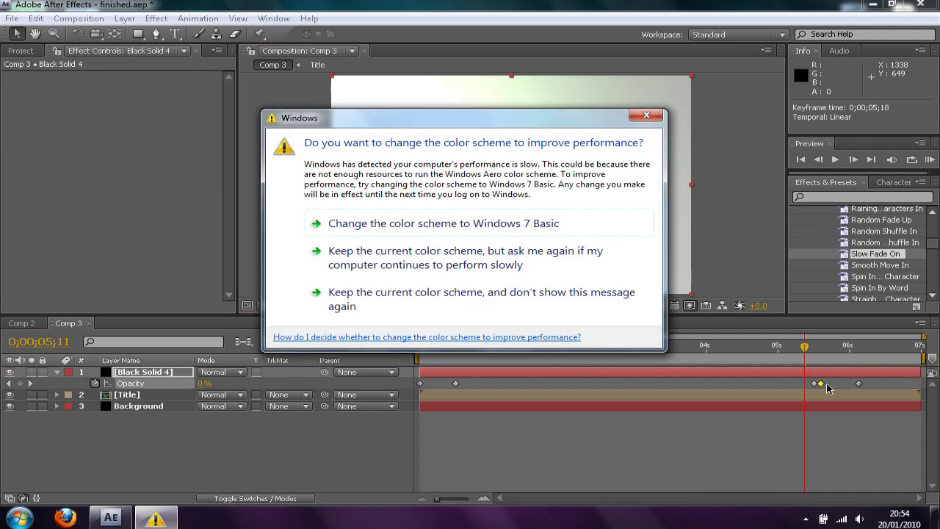
left_click(549, 268)
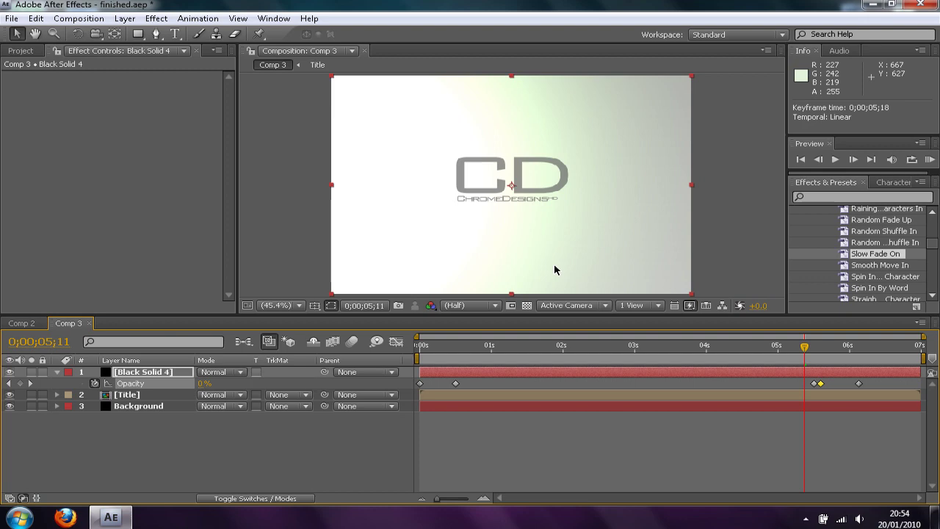